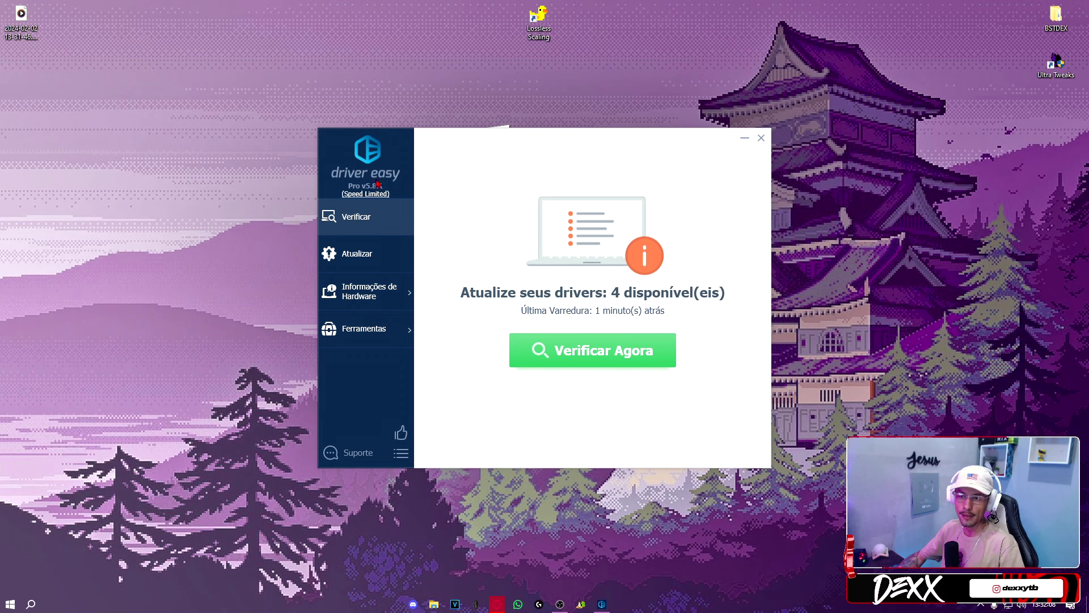
# Scan the computer for outdated drivers and review the devices listed for updating
pyautogui.moveTo(573, 152); pyautogui.dragTo(586, 136)
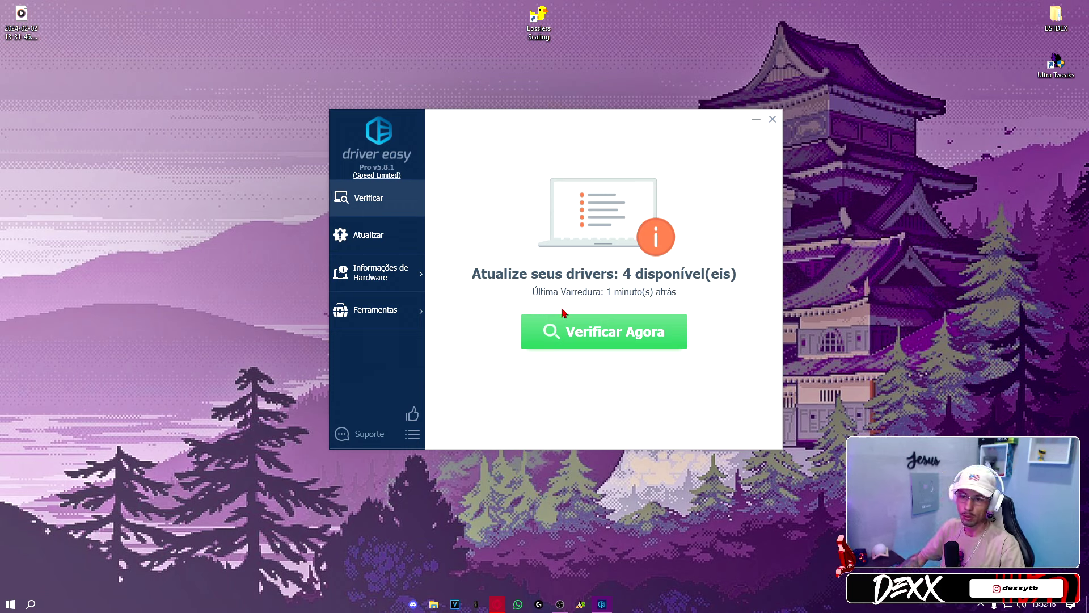
pyautogui.click(593, 321)
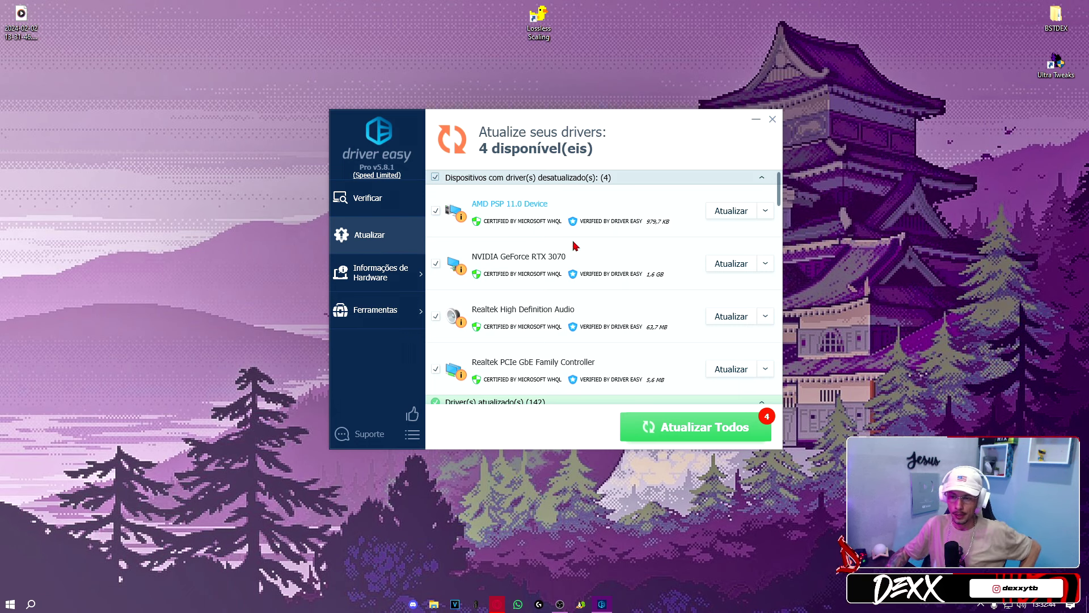
pyautogui.scroll(-1, 542, 238)
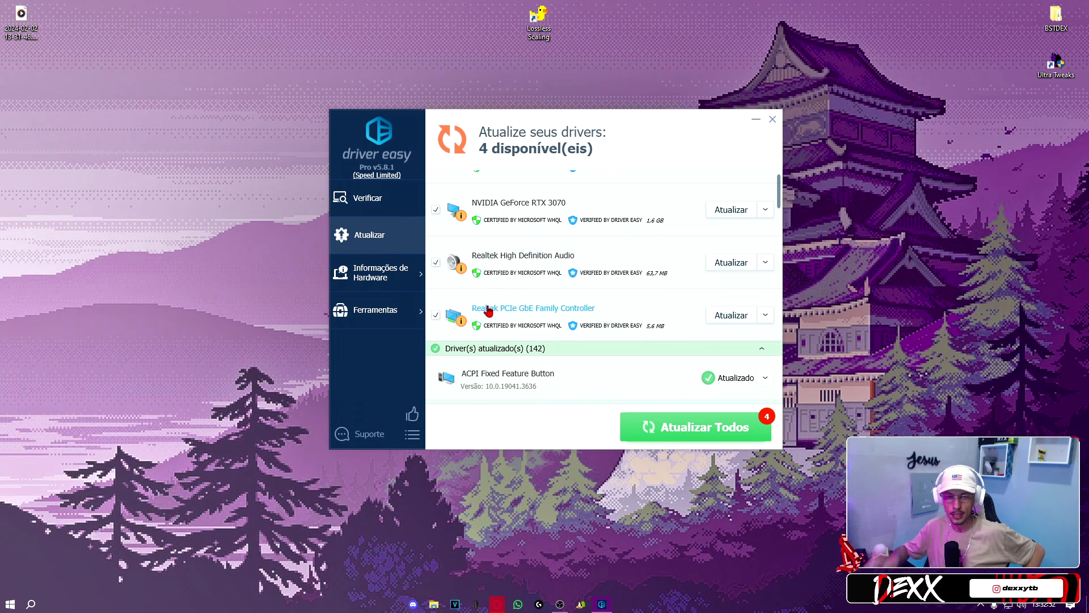
pyautogui.scroll(2, 573, 290)
pyautogui.scroll(-2, 471, 286)
# Return to the scan overview and close the driver updater
pyautogui.click(342, 191)
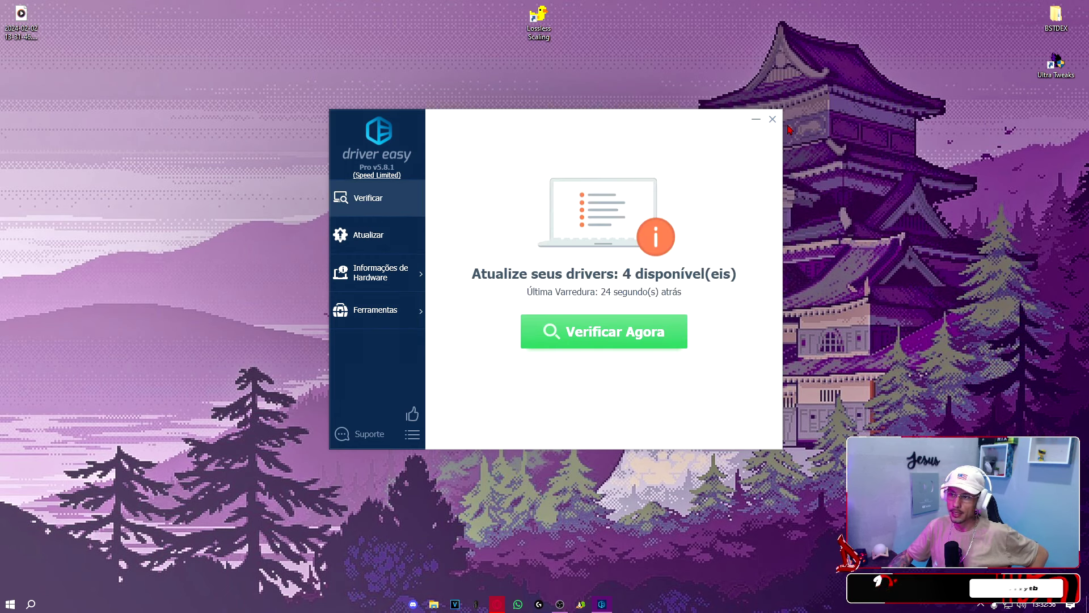
pyautogui.moveTo(264, 66); pyautogui.dragTo(554, 308)
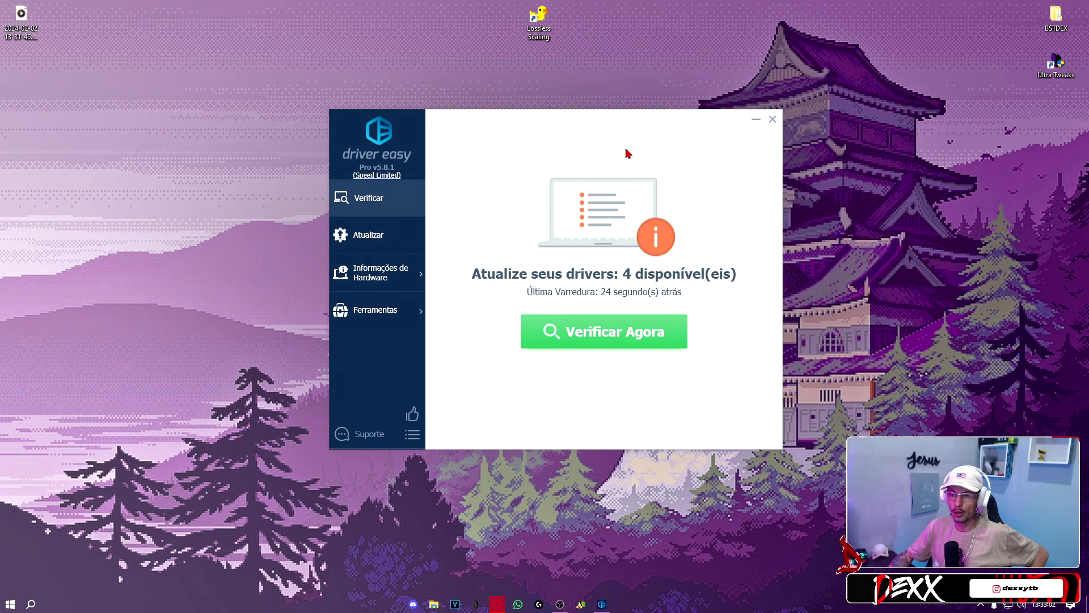
pyautogui.click(772, 119)
pyautogui.moveTo(325, 276); pyautogui.dragTo(728, 444)
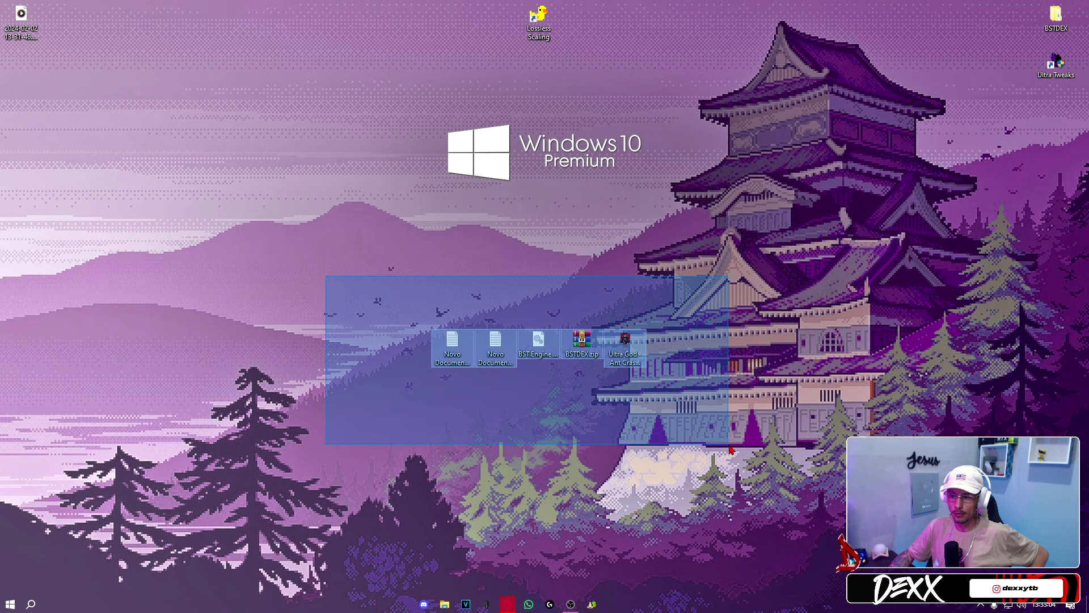
pyautogui.click(613, 527)
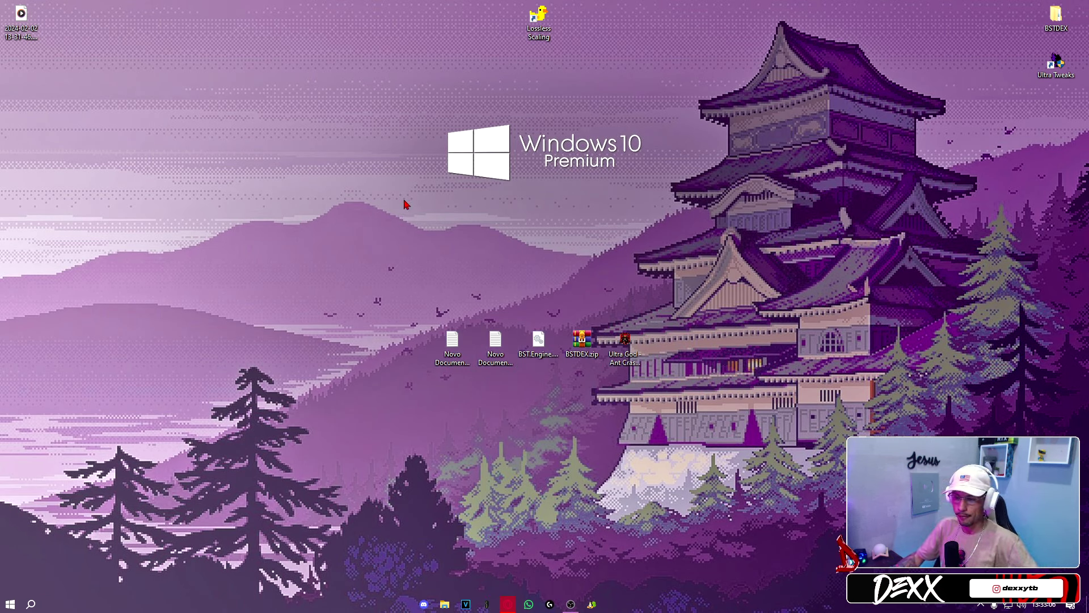
pyautogui.moveTo(391, 290); pyautogui.dragTo(697, 434)
pyautogui.click(697, 434)
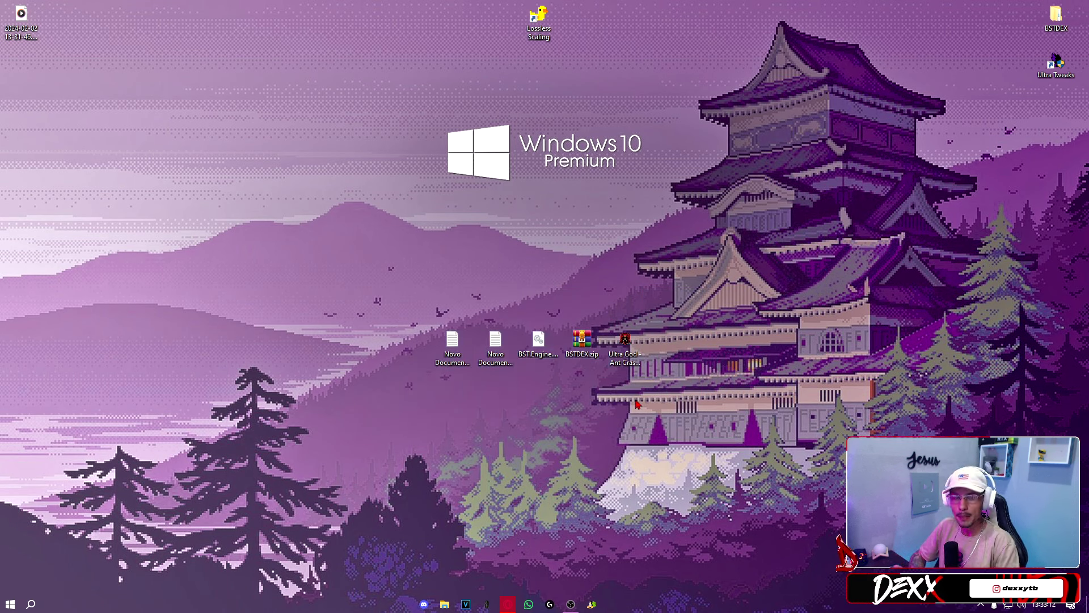
pyautogui.click(622, 361)
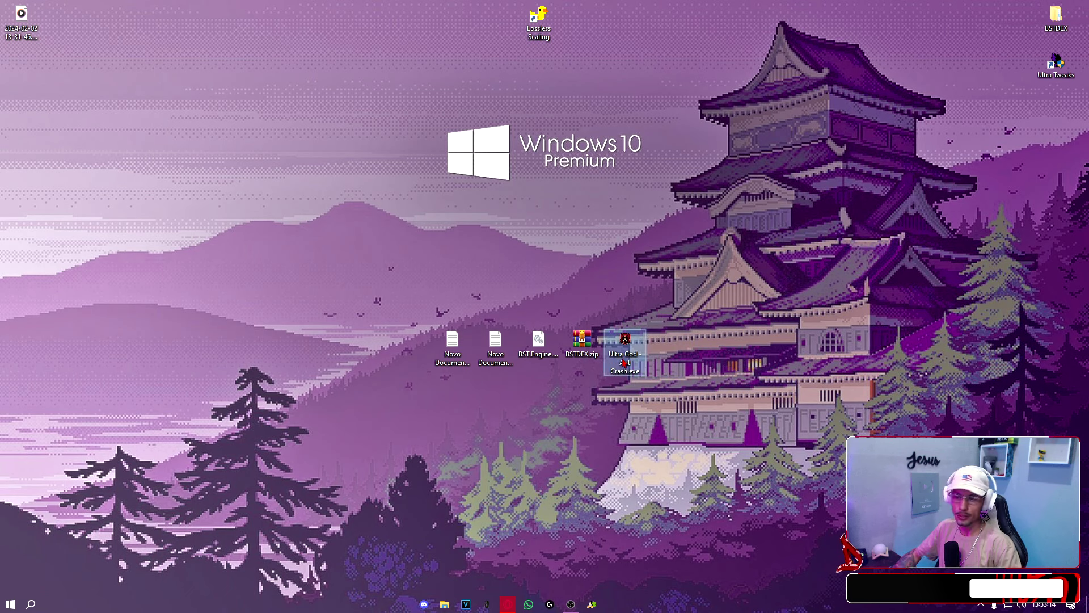
pyautogui.click(645, 381)
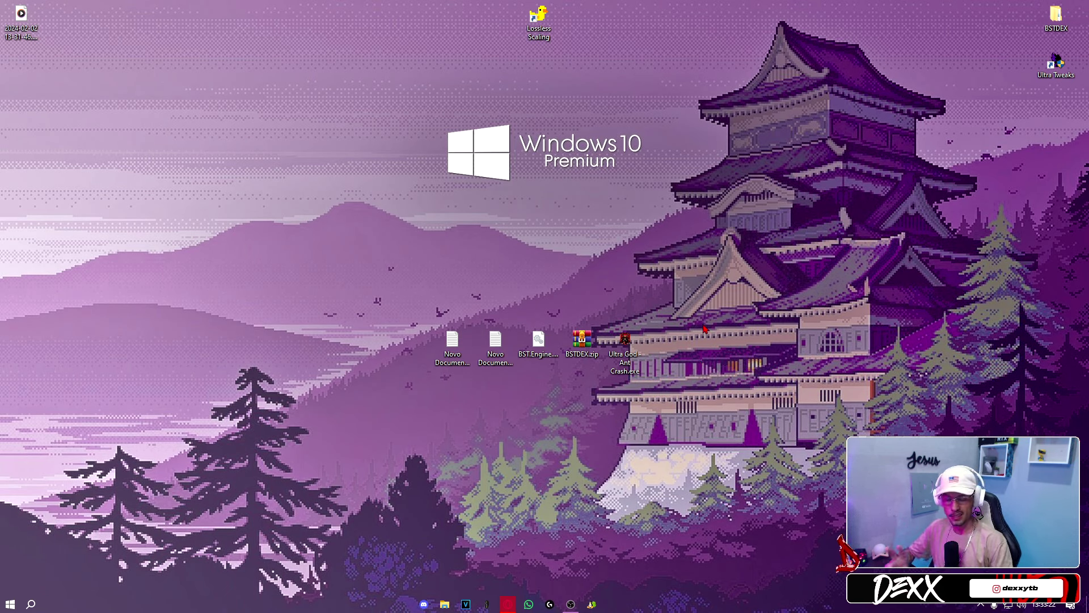
pyautogui.click(625, 346)
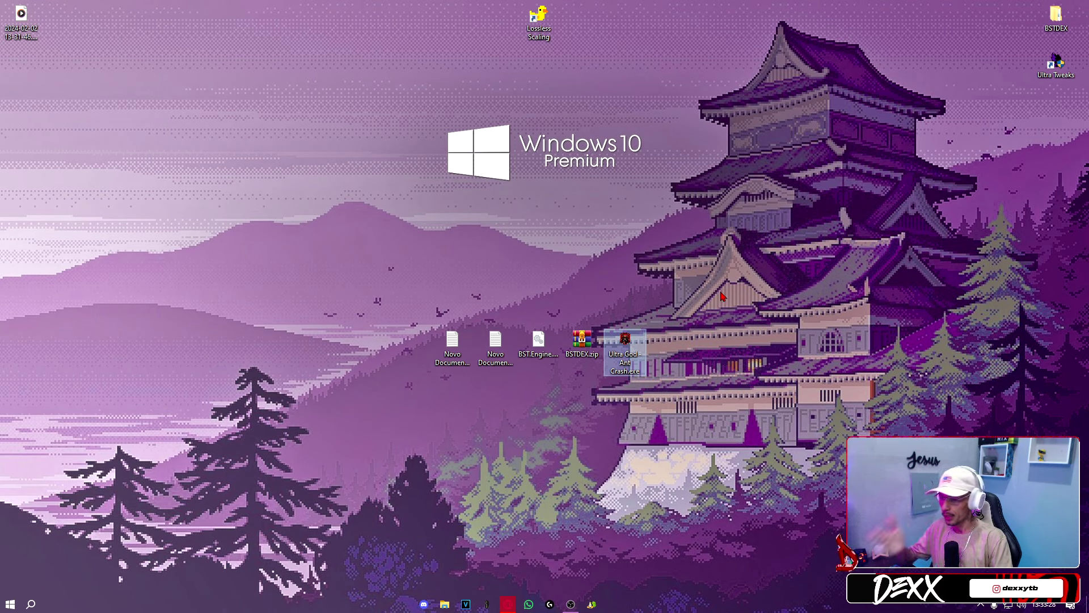
pyautogui.click(605, 292)
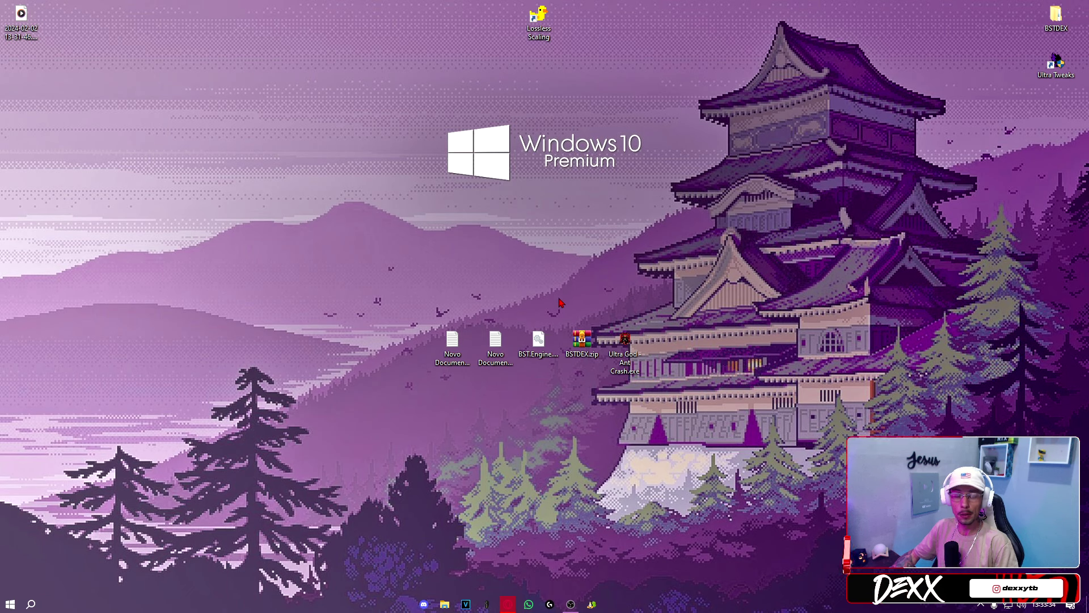
# Move BSTDEX.zip and the BST.Engine file into a separate desktop row above the Ultra God installer
pyautogui.click(581, 341)
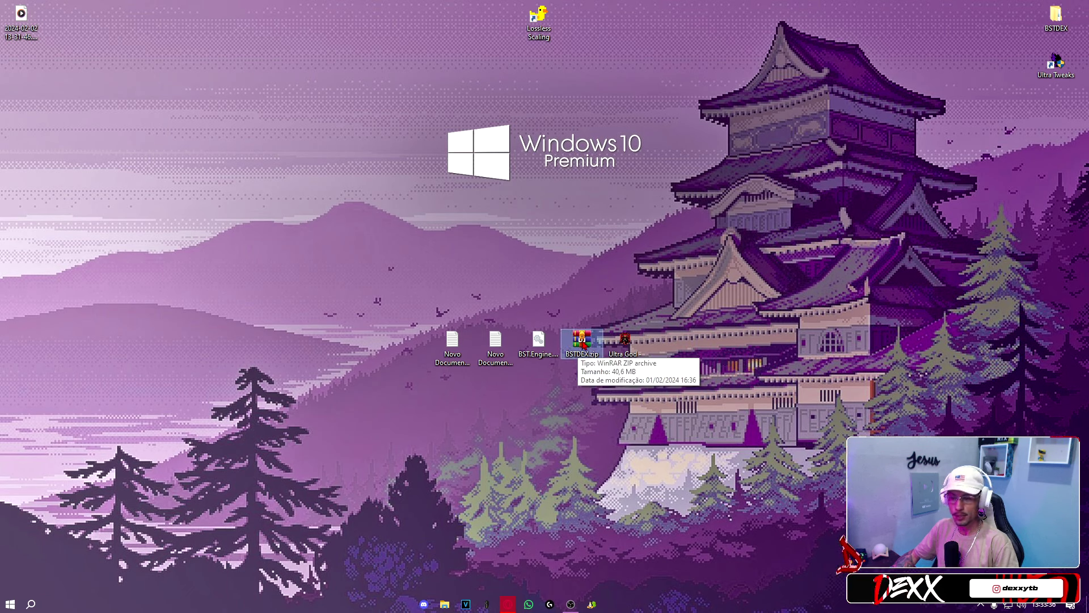
pyautogui.moveTo(581, 343); pyautogui.dragTo(573, 250)
pyautogui.moveTo(538, 340); pyautogui.dragTo(628, 251)
pyautogui.click(620, 347)
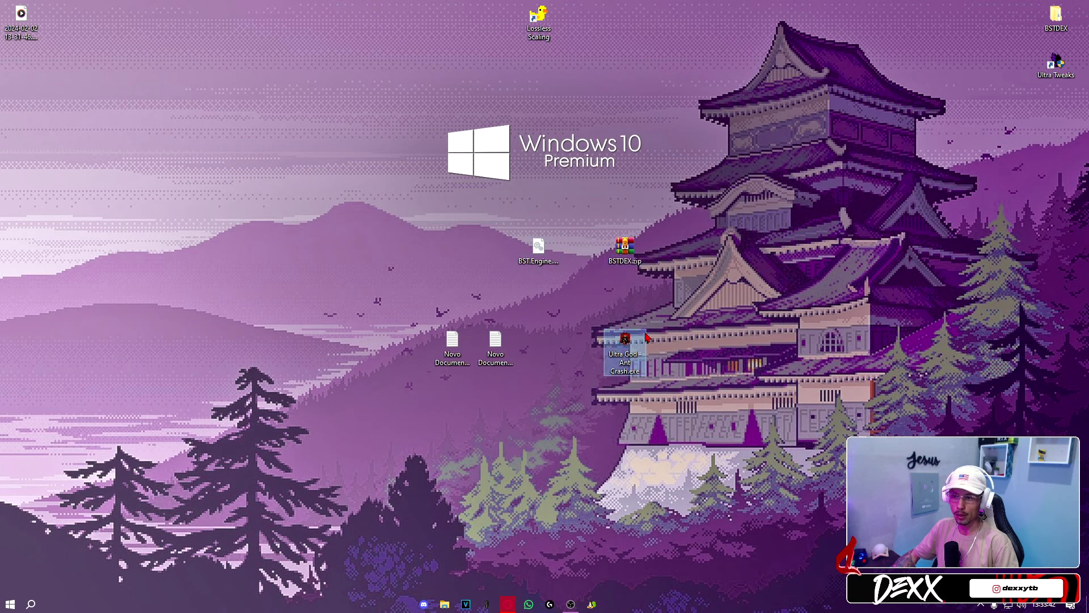
pyautogui.moveTo(482, 206); pyautogui.dragTo(664, 263)
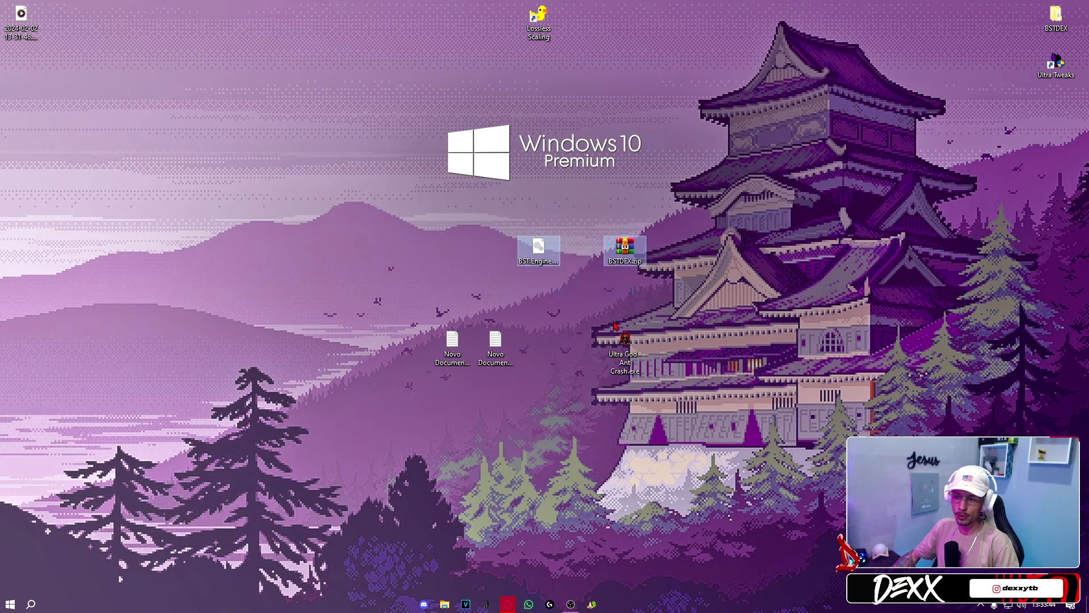
# Launch the Ultra God - Ant Crash.exe installer, start the emulator installation, and minimise the installer window
pyautogui.doubleClick(640, 363)
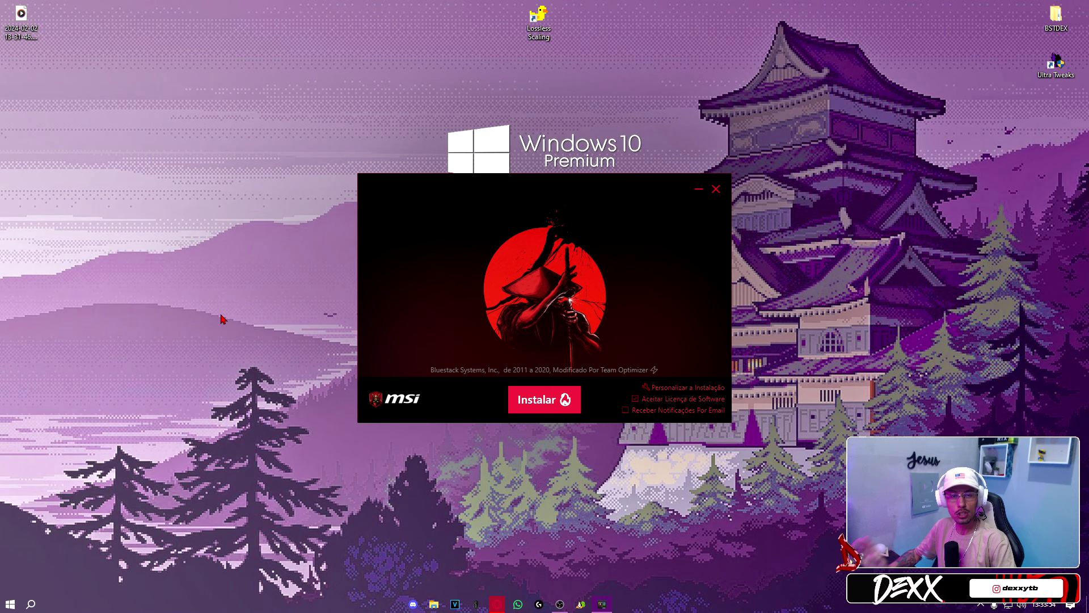
pyautogui.rightClick(221, 316)
pyautogui.click(223, 286)
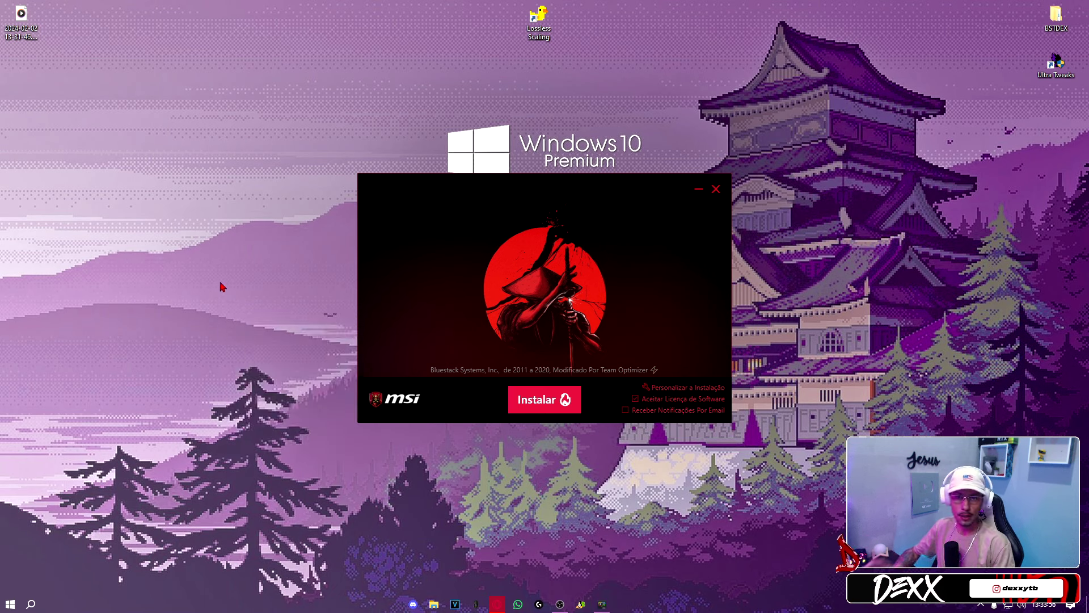
pyautogui.click(540, 390)
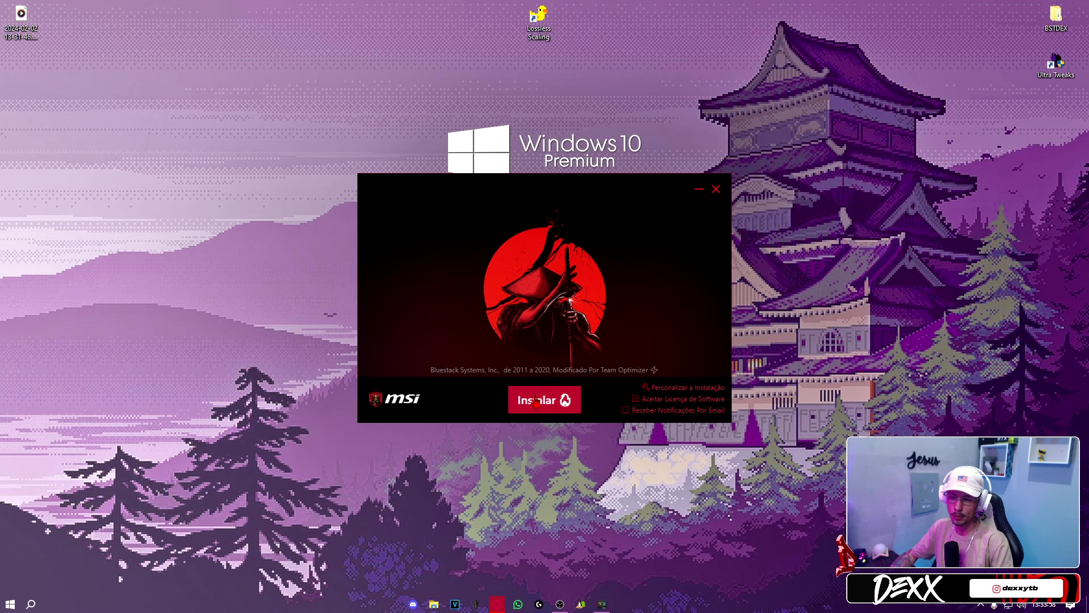
pyautogui.click(700, 191)
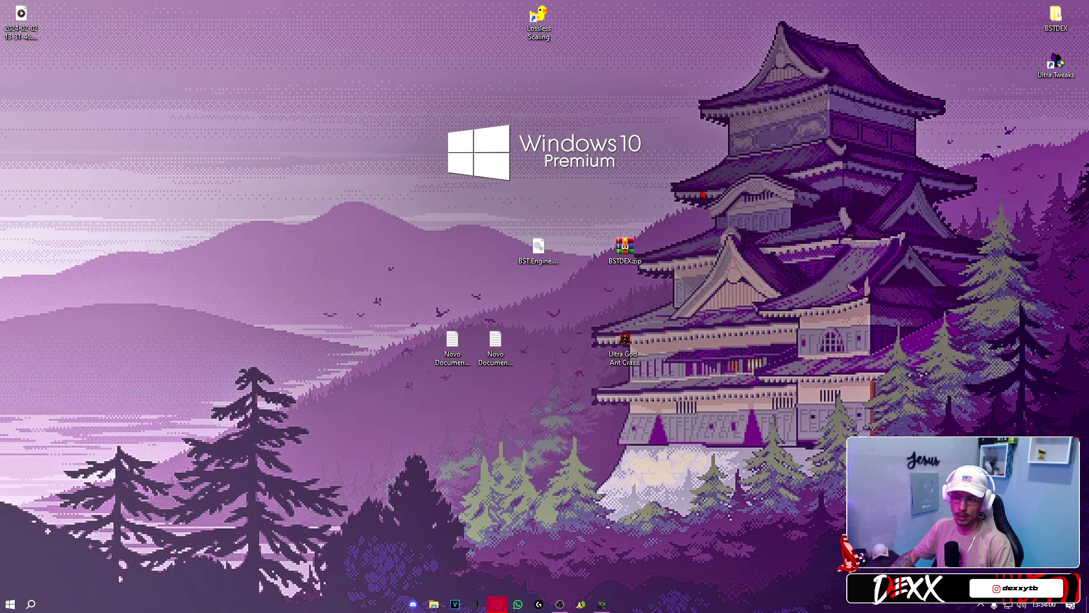
pyautogui.moveTo(452, 293); pyautogui.dragTo(708, 395)
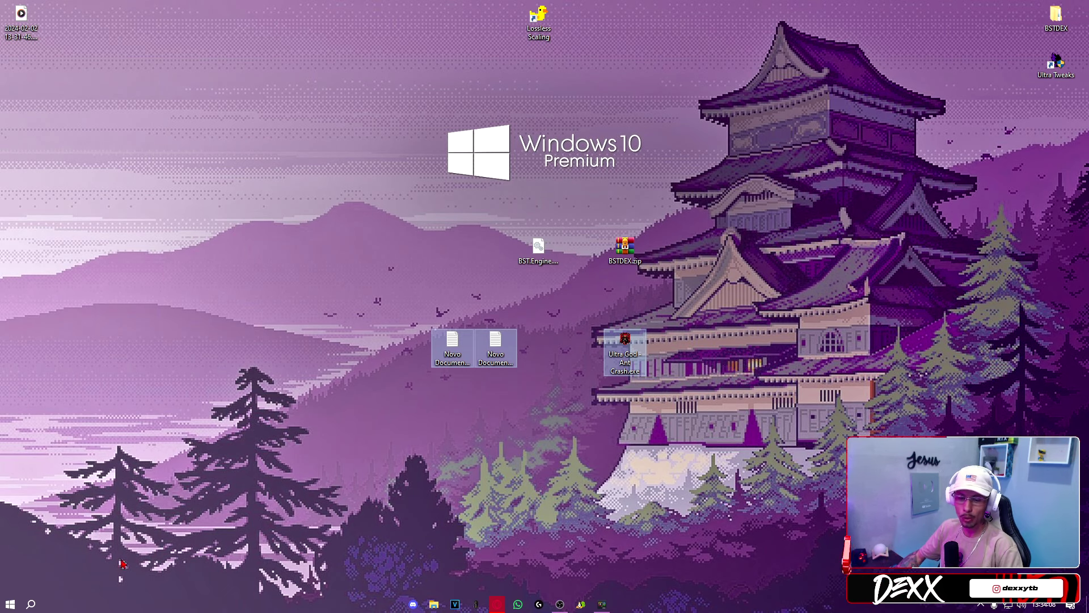
# Open the Registry Editor and inspect the BlueStacksInstaller key under HKEY_CURRENT_USER\SOFTWARE
pyautogui.click(32, 603)
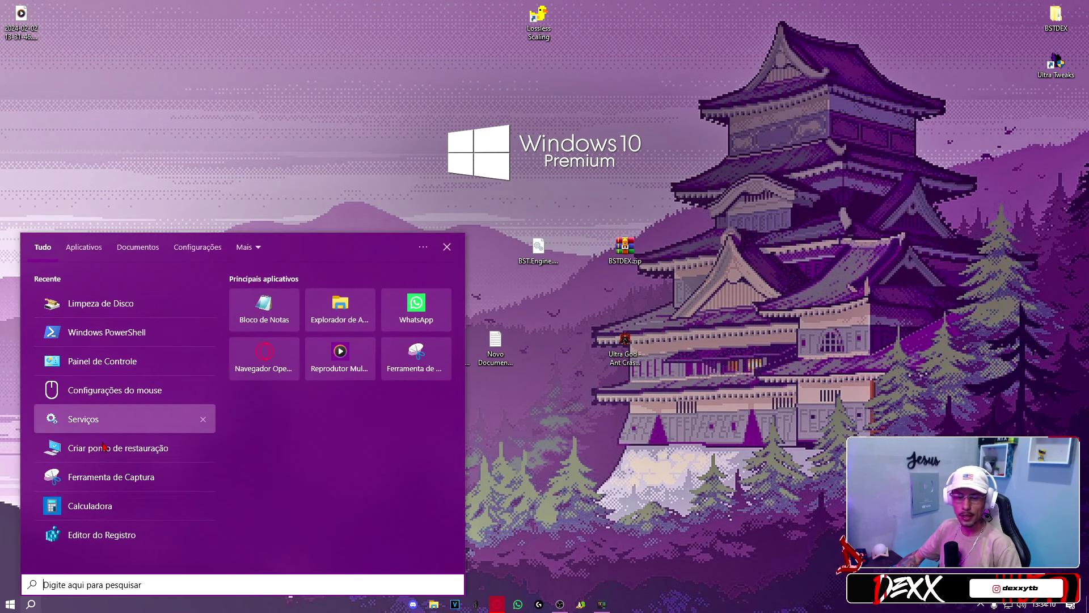
pyautogui.click(105, 535)
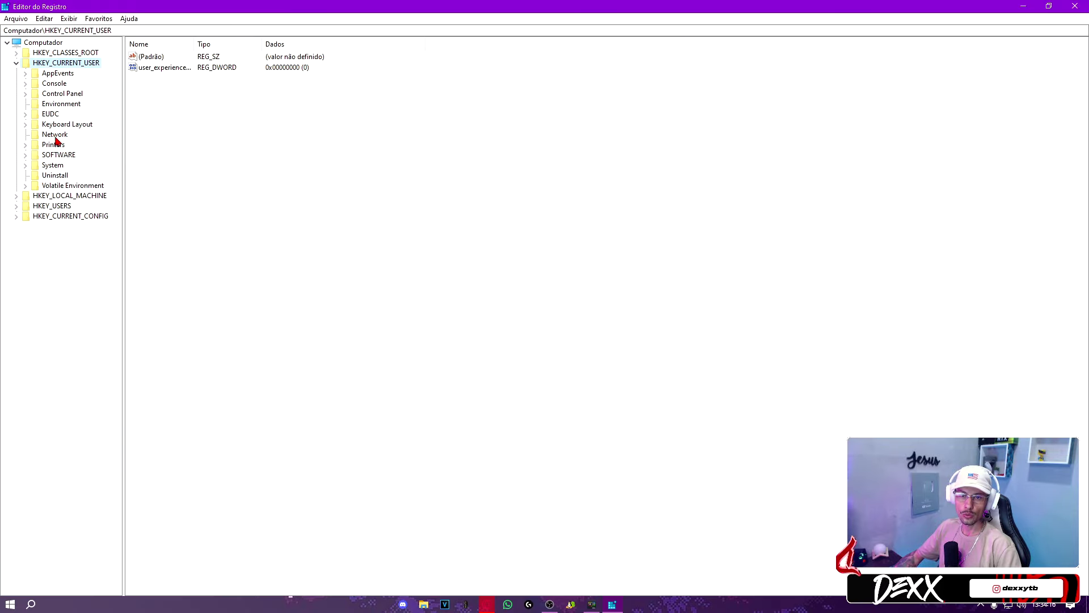
pyautogui.doubleClick(54, 159)
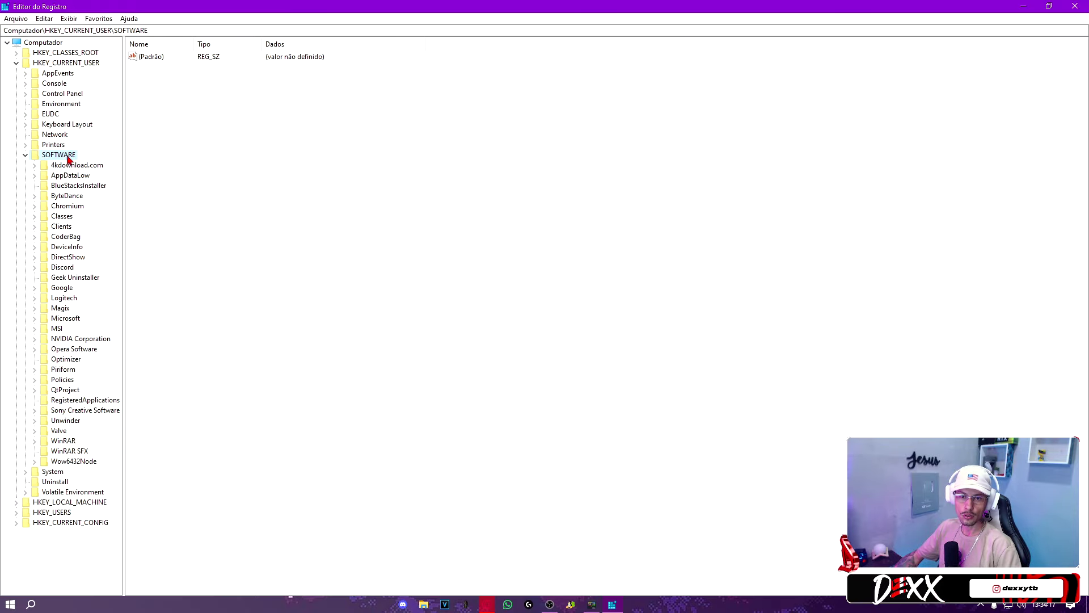
pyautogui.click(73, 187)
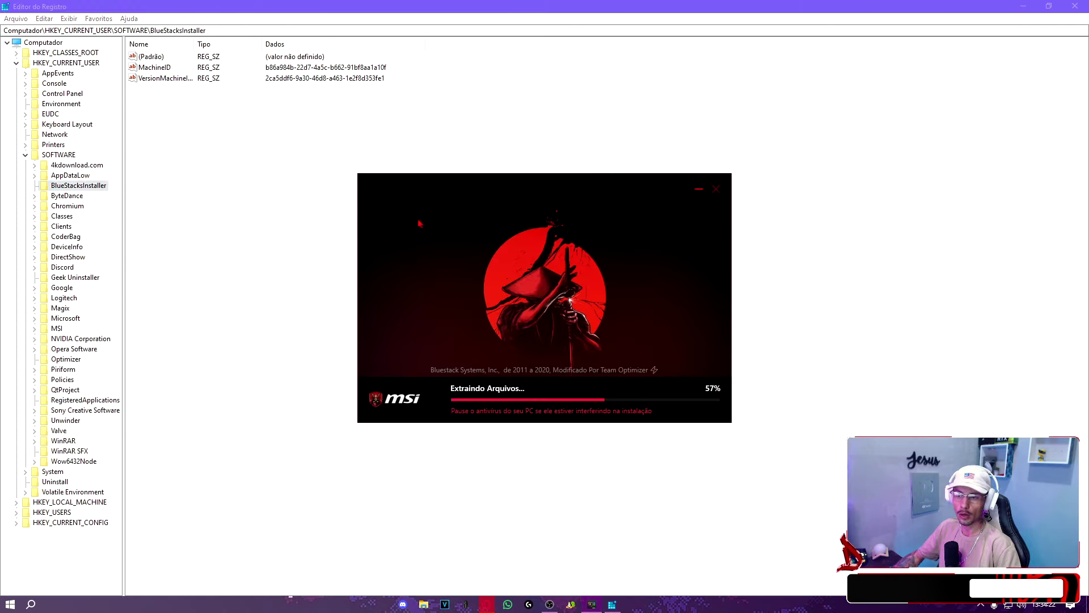
# Check HKEY_LOCAL_MACHINE\SOFTWARE for BlueStacks keys, collapse the tree, and close the Registry Editor
pyautogui.click(26, 155)
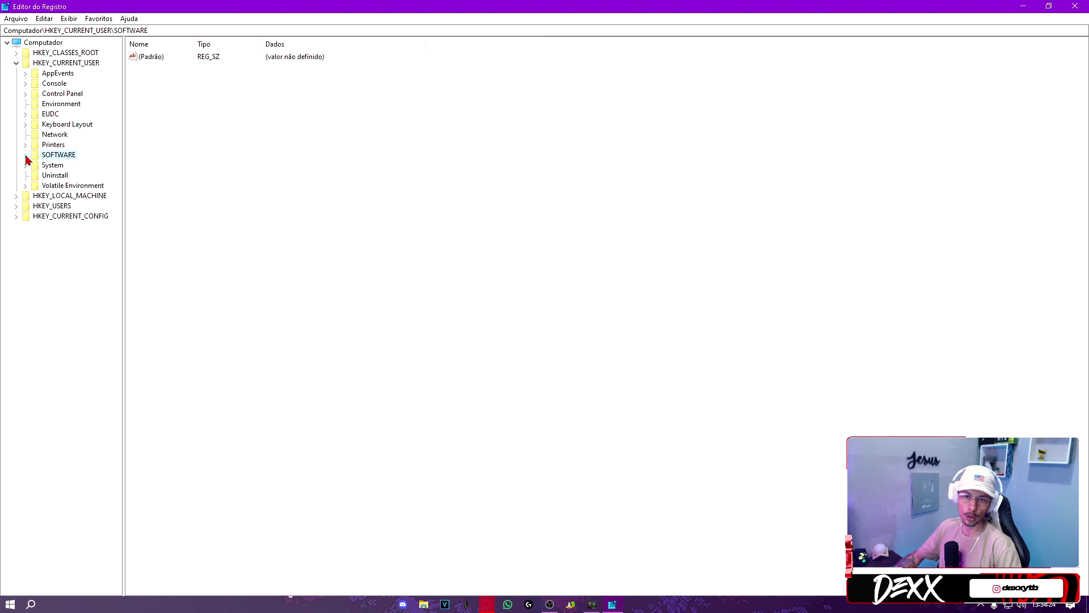
pyautogui.click(16, 62)
pyautogui.doubleClick(70, 73)
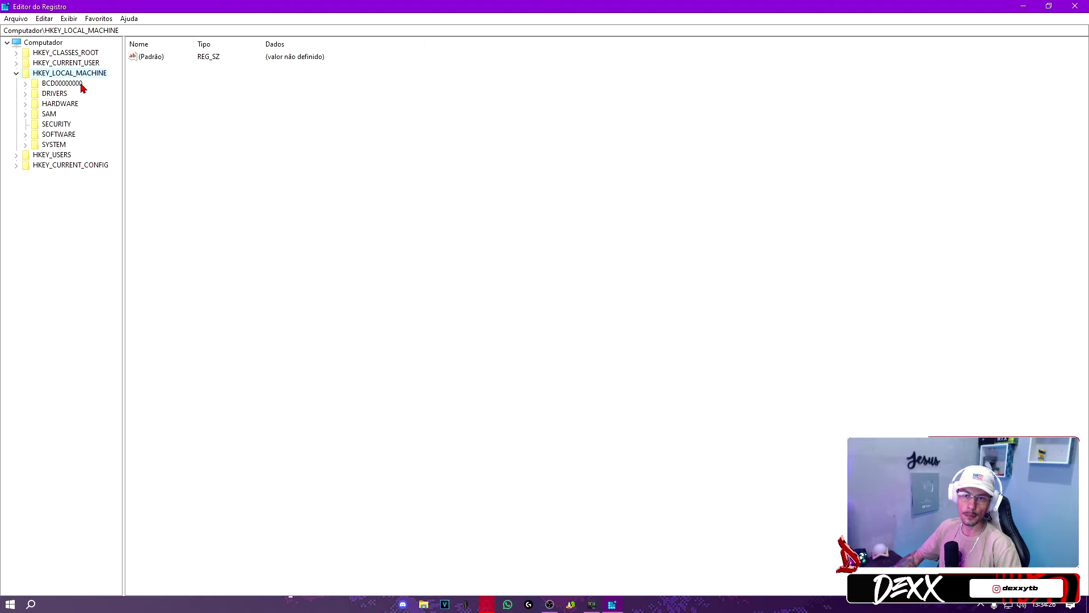
pyautogui.doubleClick(64, 135)
pyautogui.click(69, 166)
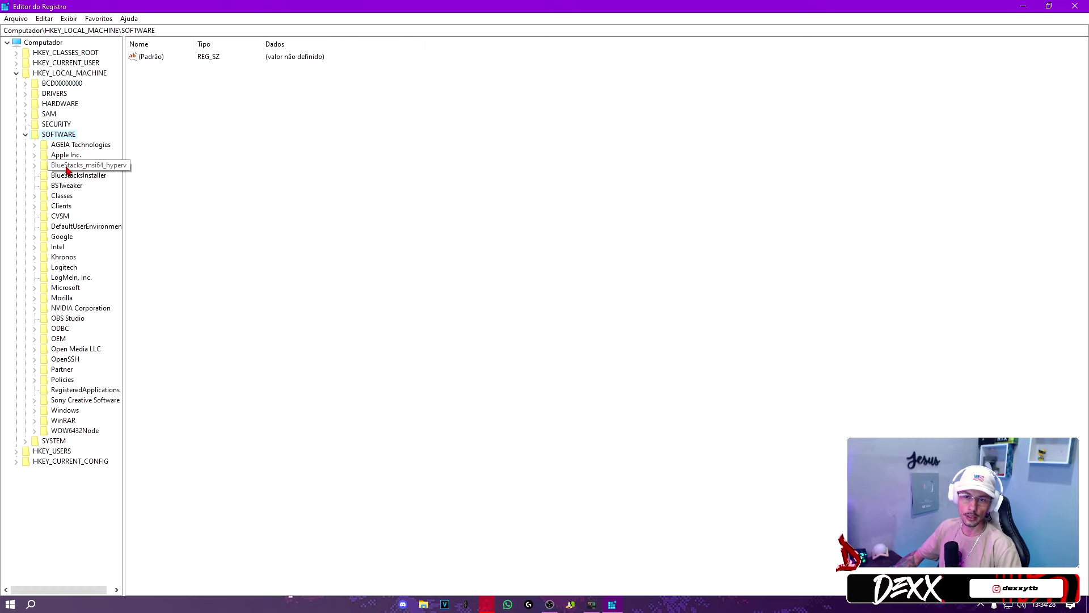
pyautogui.click(25, 134)
pyautogui.click(15, 74)
pyautogui.hotkey('alt', 'F4')
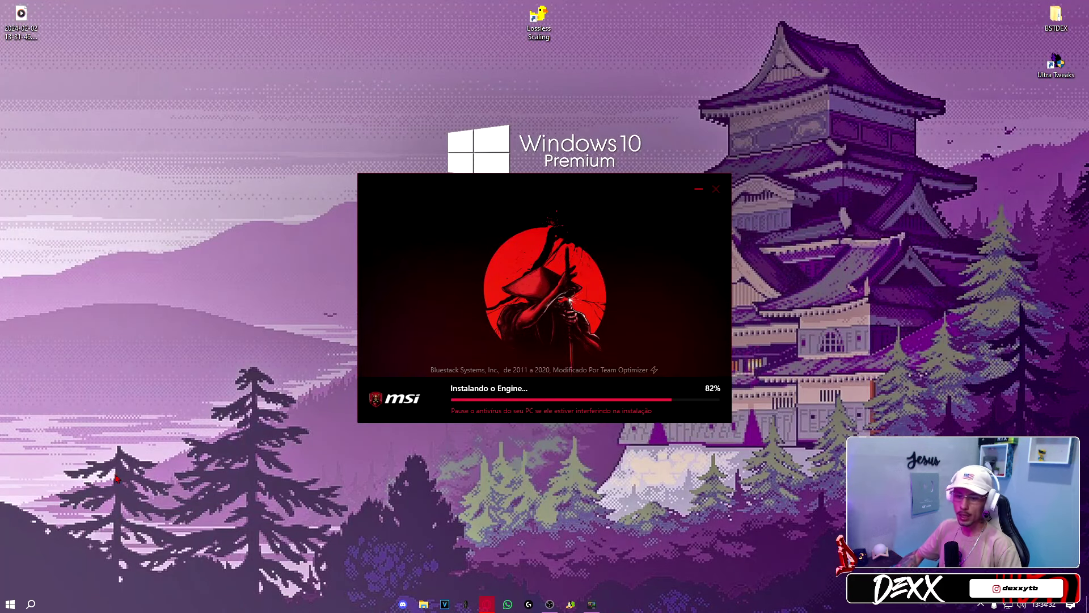
# Find Limpeza de Disco through Windows search and run the disk cleanup for drive C:
pyautogui.click(31, 604)
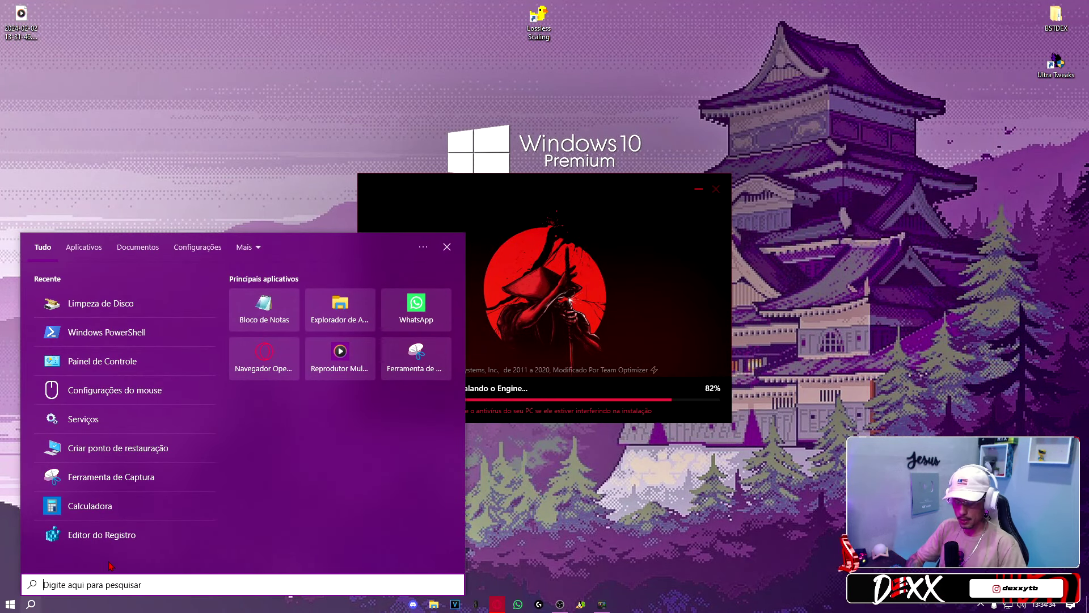
pyautogui.write('limope')
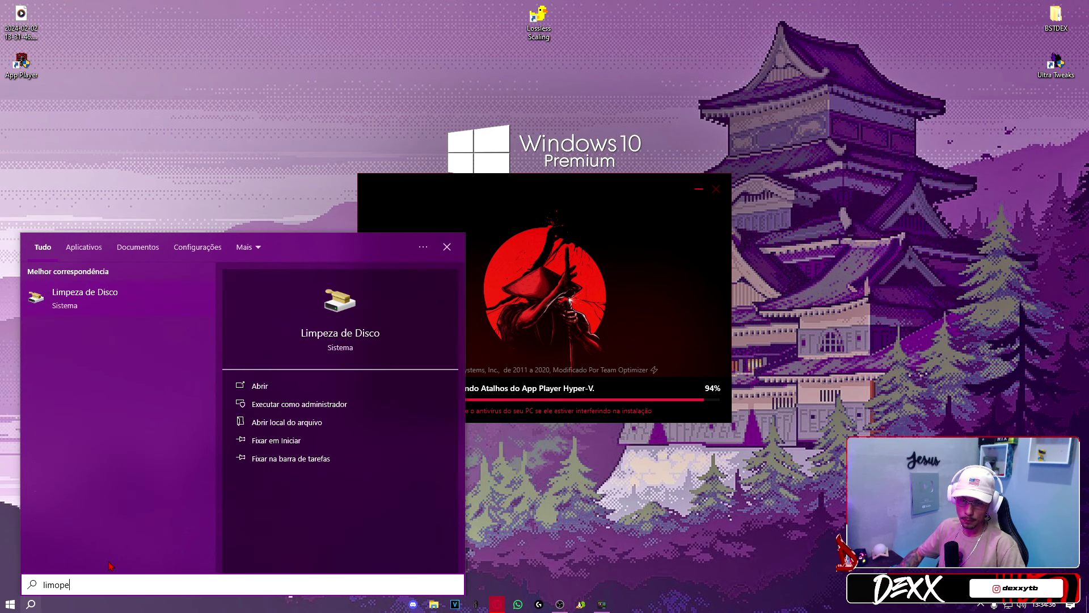
pyautogui.click(363, 334)
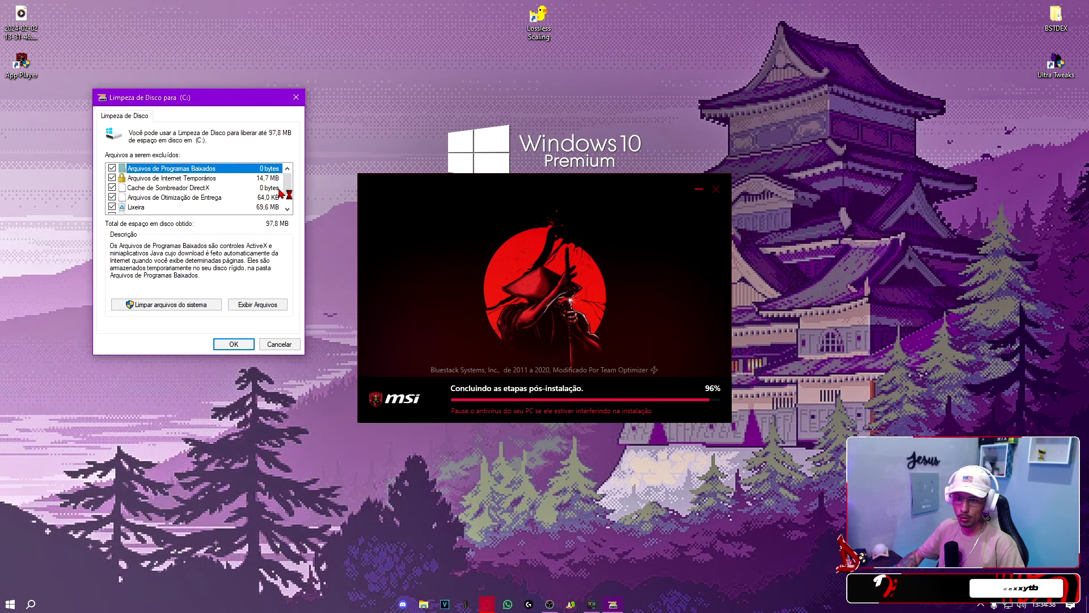
pyautogui.click(278, 179)
pyautogui.click(233, 344)
pyautogui.click(572, 310)
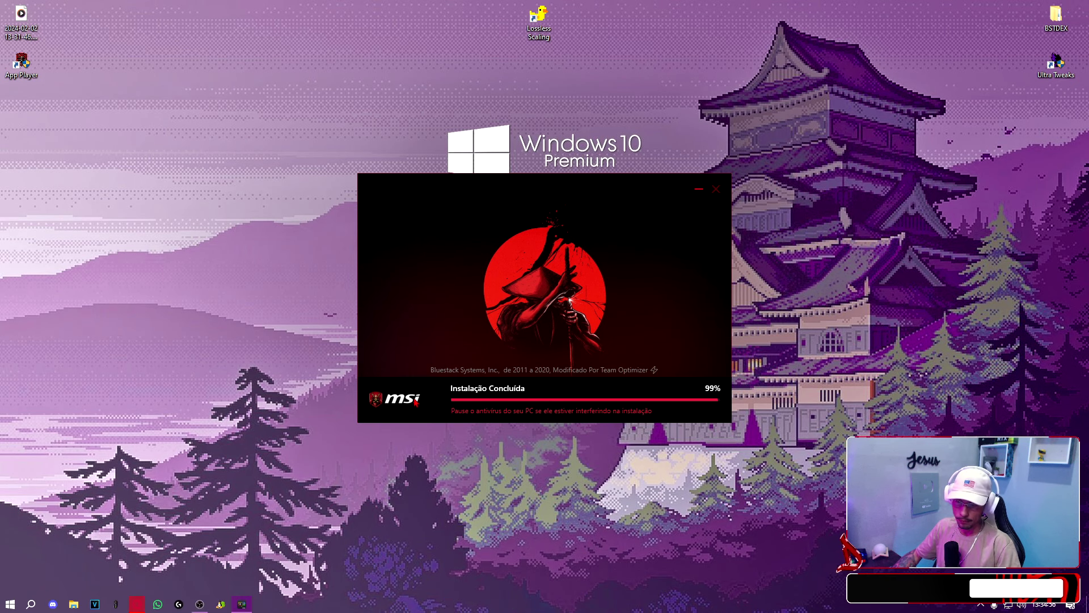
# Inspect Arquivos de Programas (x86), Arquivos de Programas and ProgramData on drive C: for emulator folders, and close the file browser
pyautogui.click(544, 399)
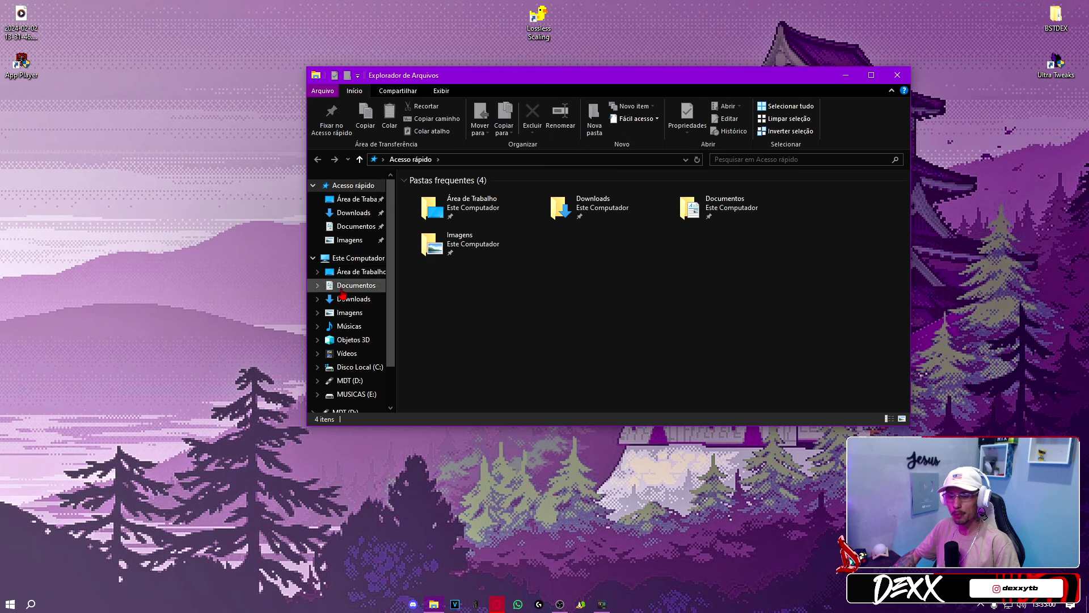
pyautogui.click(358, 369)
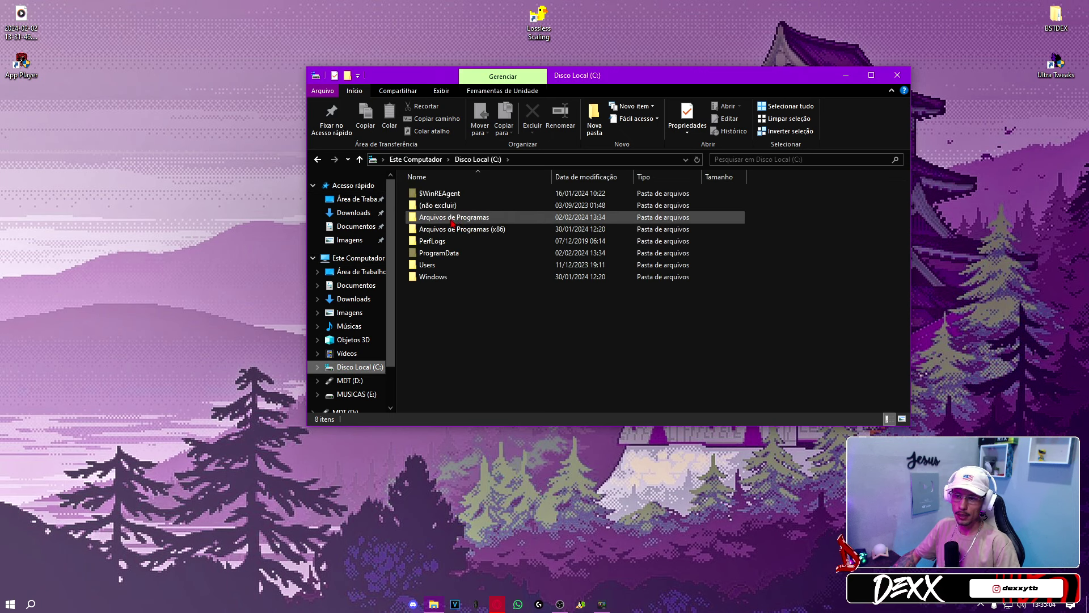
pyautogui.click(485, 231)
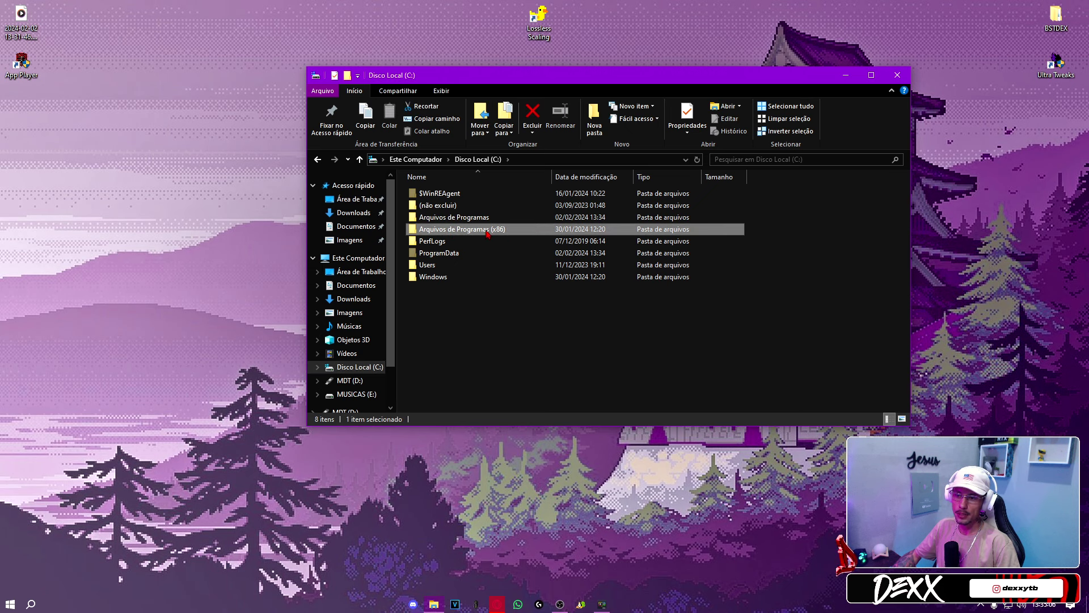
pyautogui.doubleClick(493, 230)
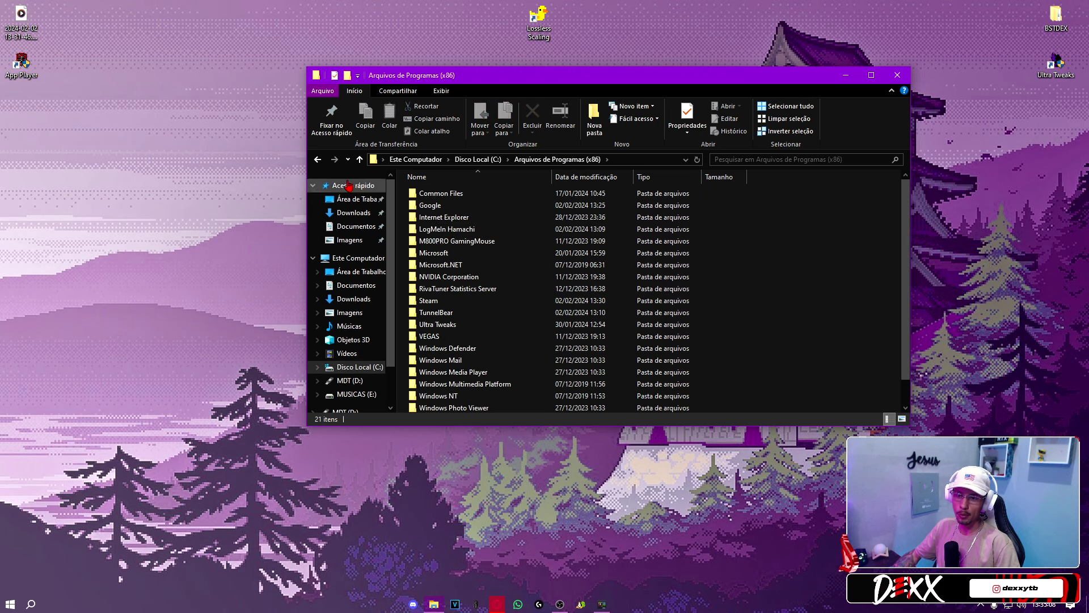
pyautogui.click(318, 159)
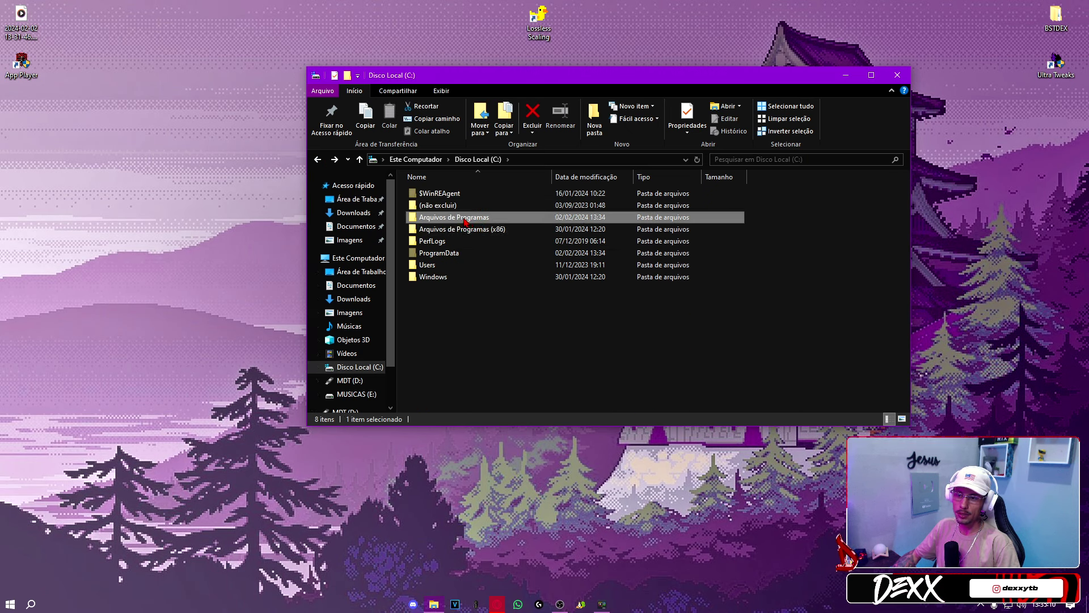
pyautogui.doubleClick(453, 220)
pyautogui.click(318, 159)
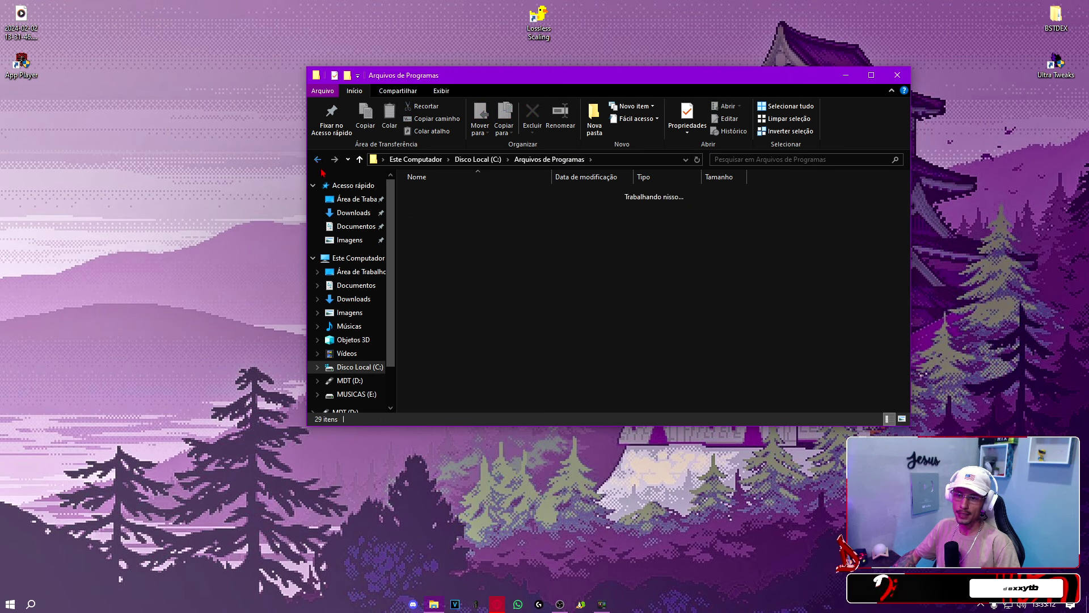
pyautogui.doubleClick(446, 252)
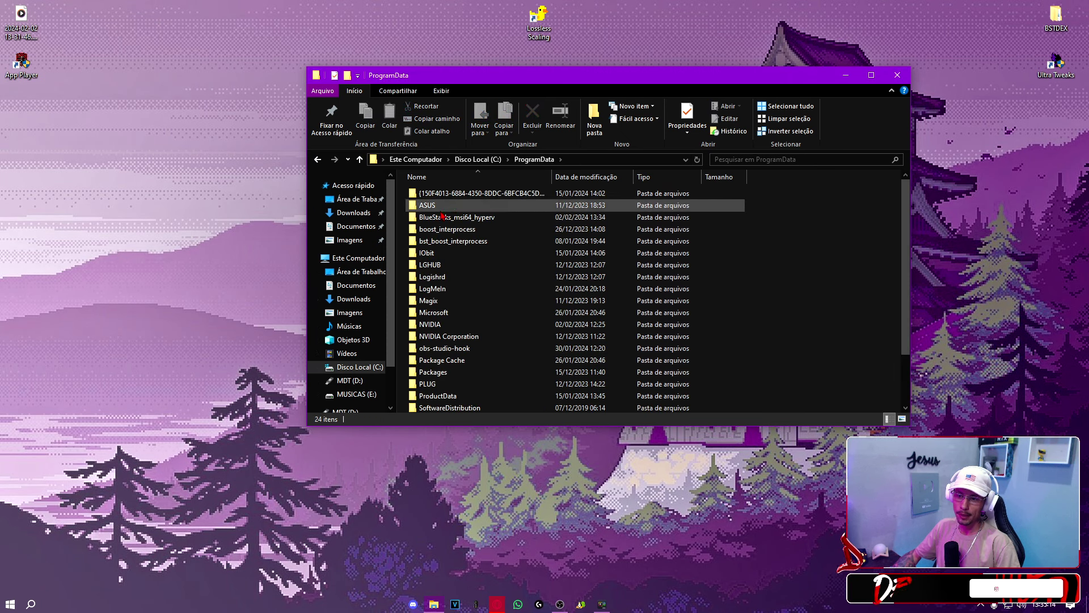
pyautogui.hotkey('alt', 'Left')
pyautogui.hotkey('ctrl', 'w')
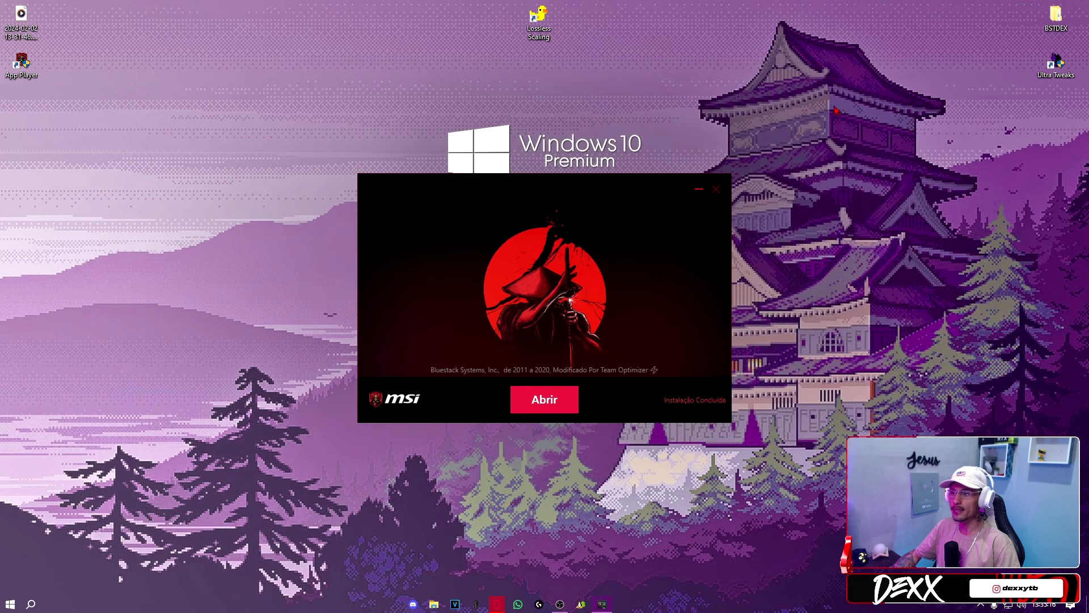
# Open the emulator from the finished installer and place the App Player shortcut beside the text documents on the desktop
pyautogui.click(545, 401)
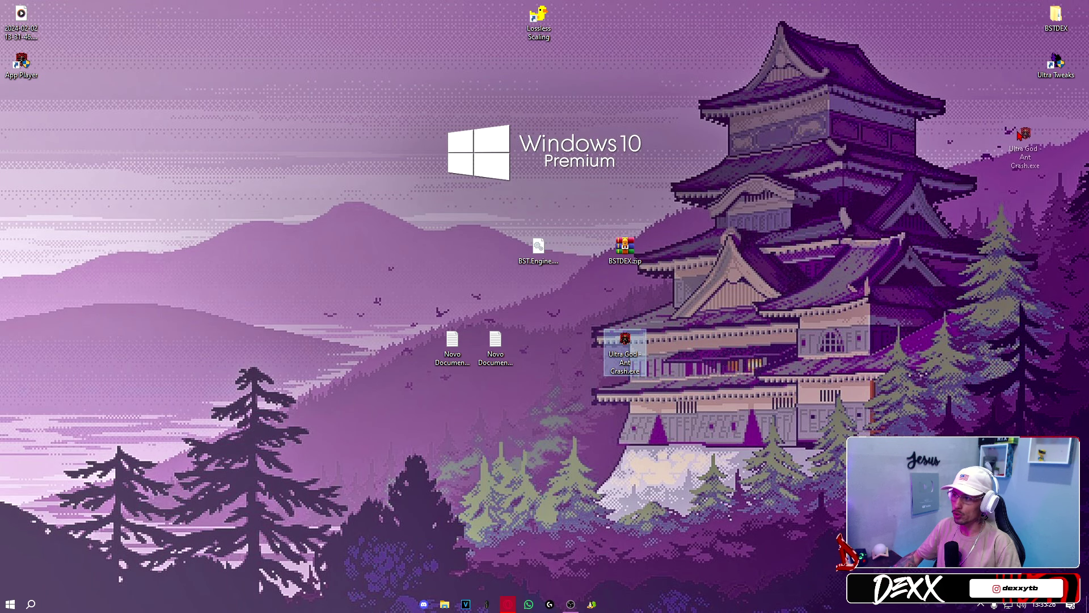
pyautogui.click(20, 68)
pyautogui.moveTo(571, 342); pyautogui.dragTo(574, 343)
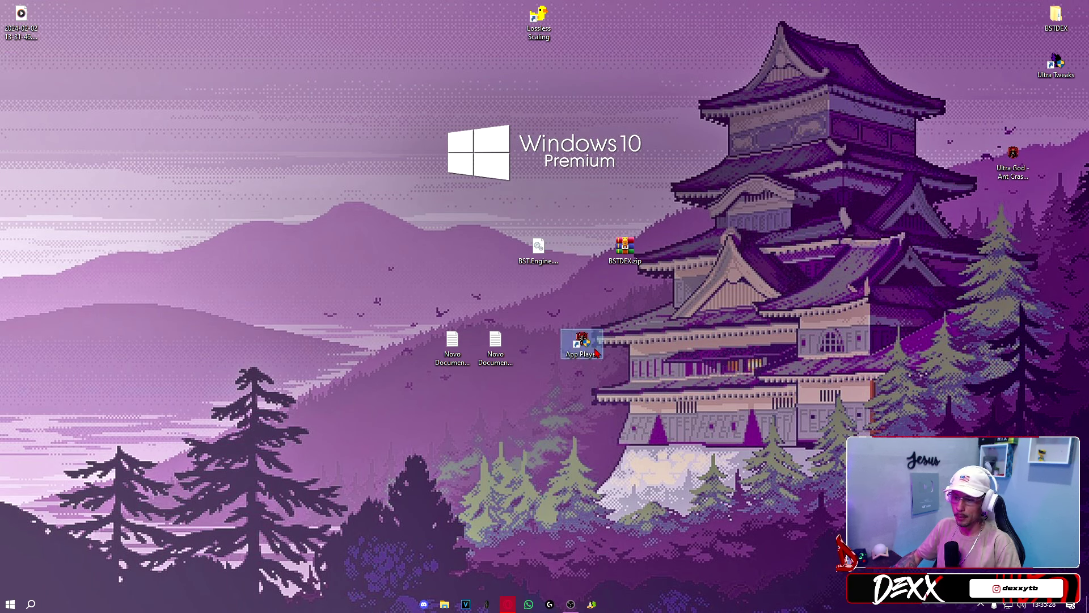
# Configure the App Player shortcut's compatibility settings, including those for all users, to run as administrator, and confirm
pyautogui.rightClick(584, 345)
pyautogui.click(616, 337)
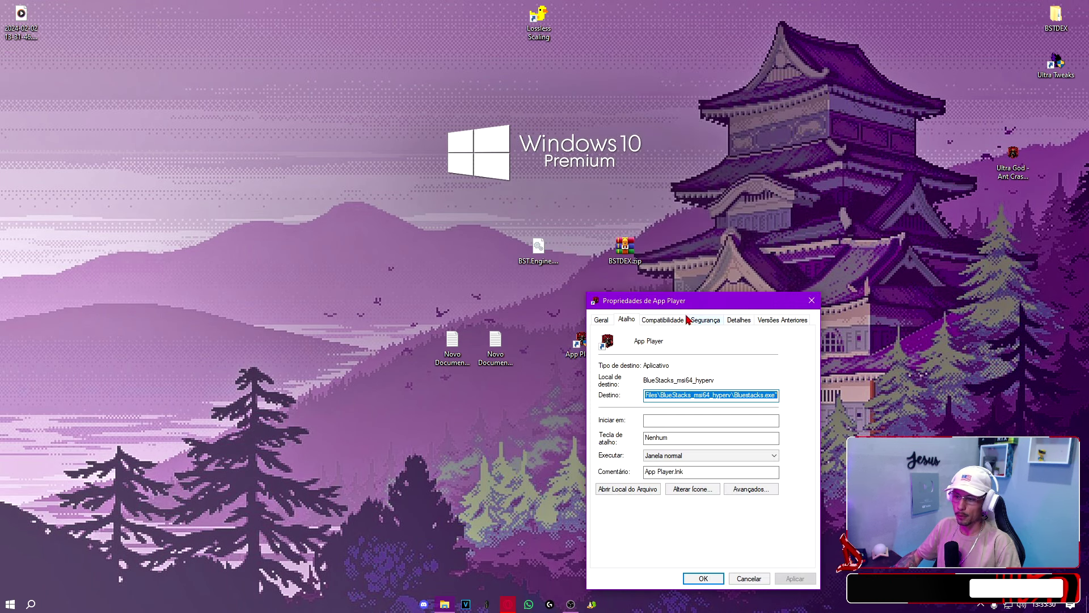
pyautogui.click(662, 322)
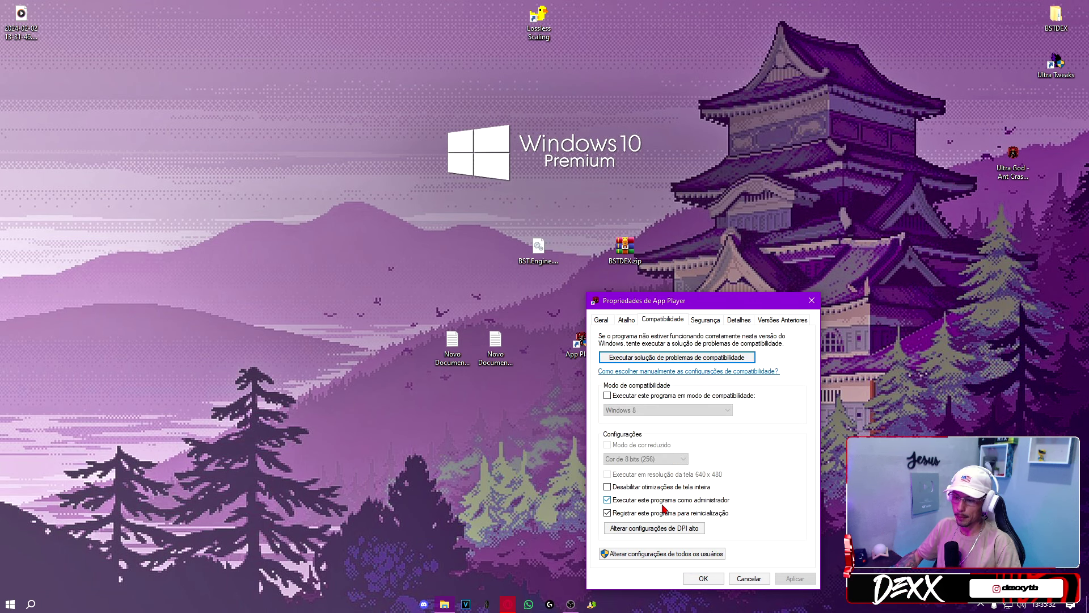
pyautogui.click(667, 554)
pyautogui.click(627, 520)
pyautogui.click(691, 578)
pyautogui.click(709, 581)
pyautogui.rightClick(645, 351)
pyautogui.click(671, 382)
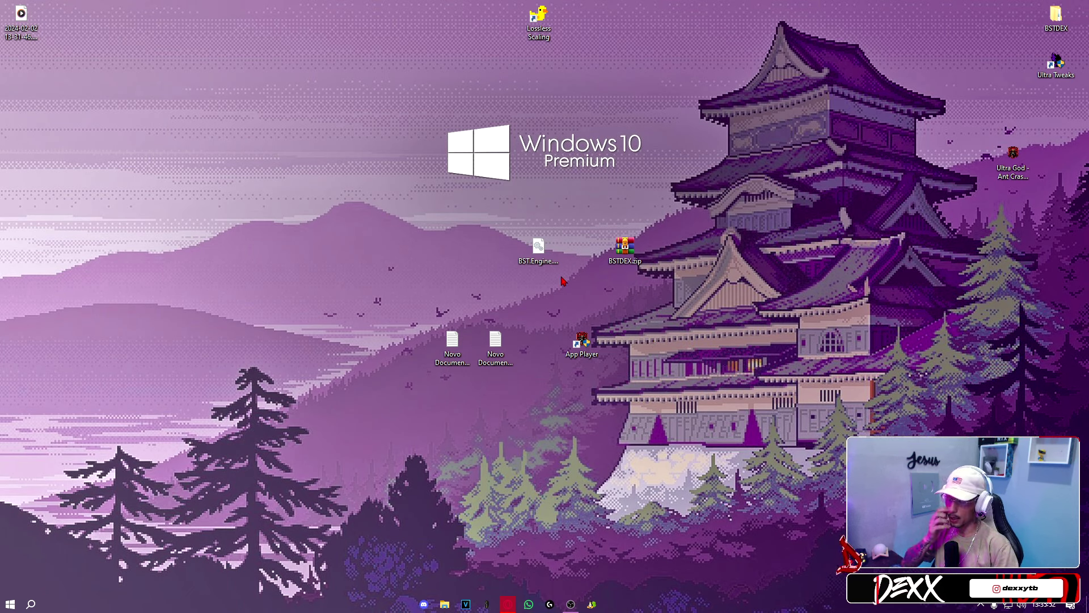
# Move the BST.Engine file aside and place BSTDEX.zip near the App Player shortcut on the desktop
pyautogui.moveTo(533, 249); pyautogui.dragTo(830, 244)
pyautogui.moveTo(624, 248); pyautogui.dragTo(667, 342)
pyautogui.moveTo(581, 342); pyautogui.dragTo(595, 348)
# Look through BSTDEX.zip down to the BSTweaker6 folder's contents and close the archive
pyautogui.doubleClick(668, 340)
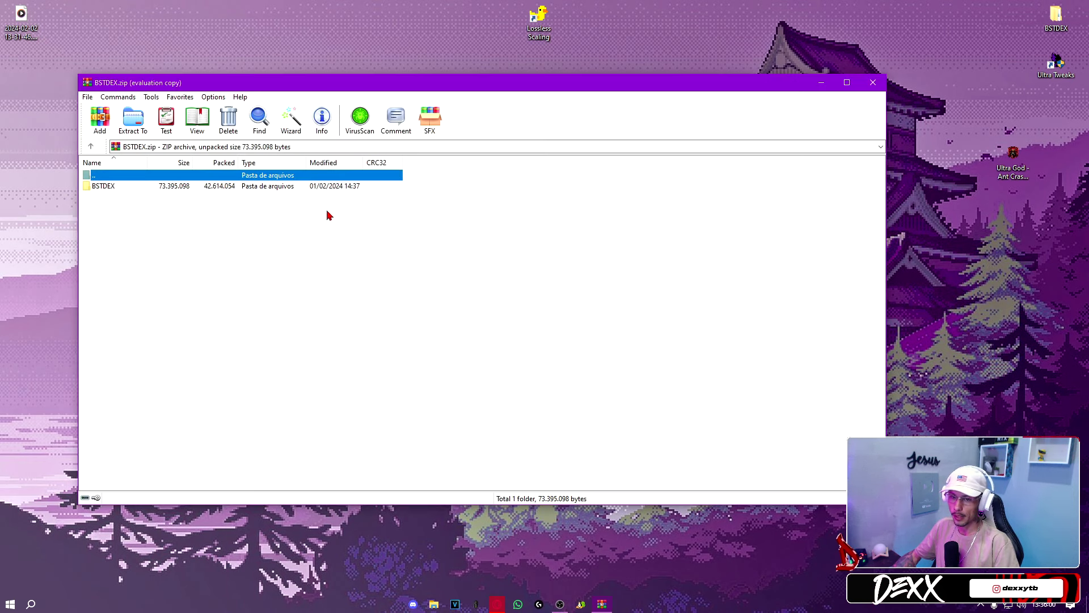
pyautogui.click(863, 88)
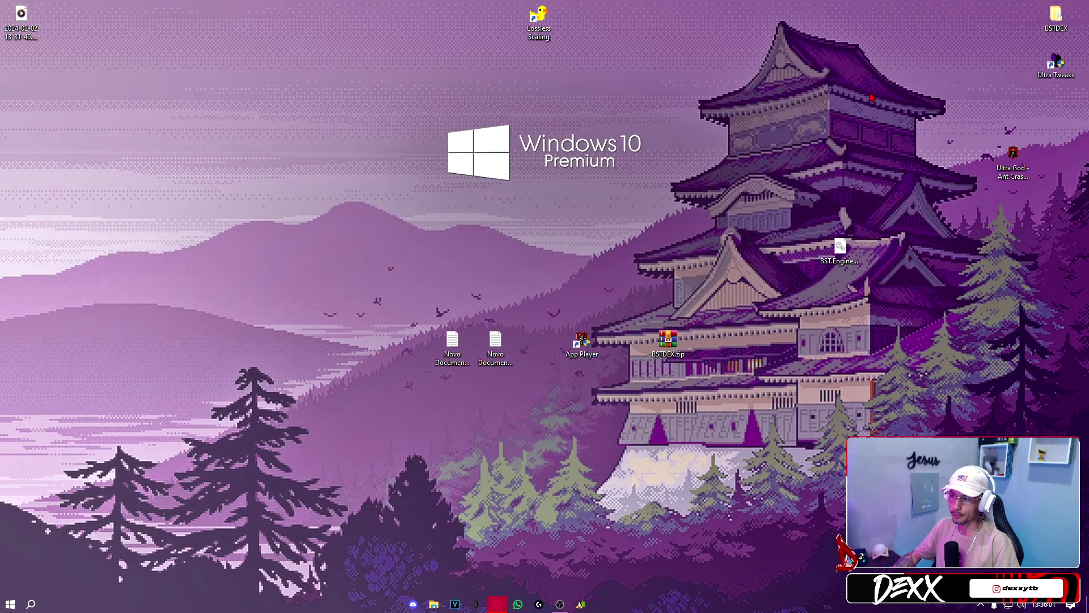
pyautogui.doubleClick(671, 344)
pyautogui.doubleClick(117, 185)
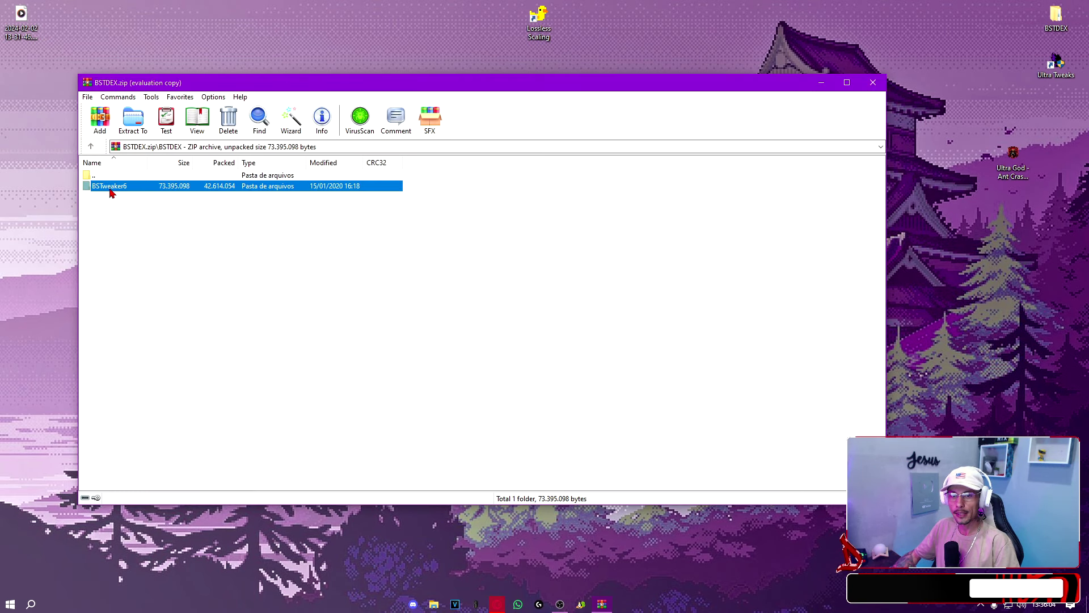
pyautogui.doubleClick(107, 187)
pyautogui.press('Escape')
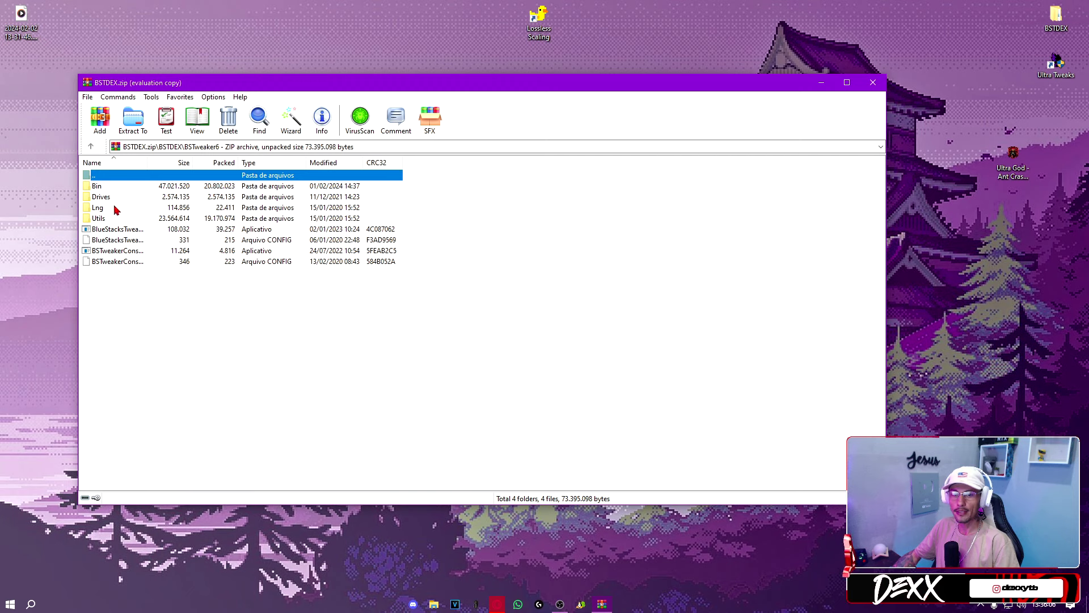
pyautogui.doubleClick(129, 178)
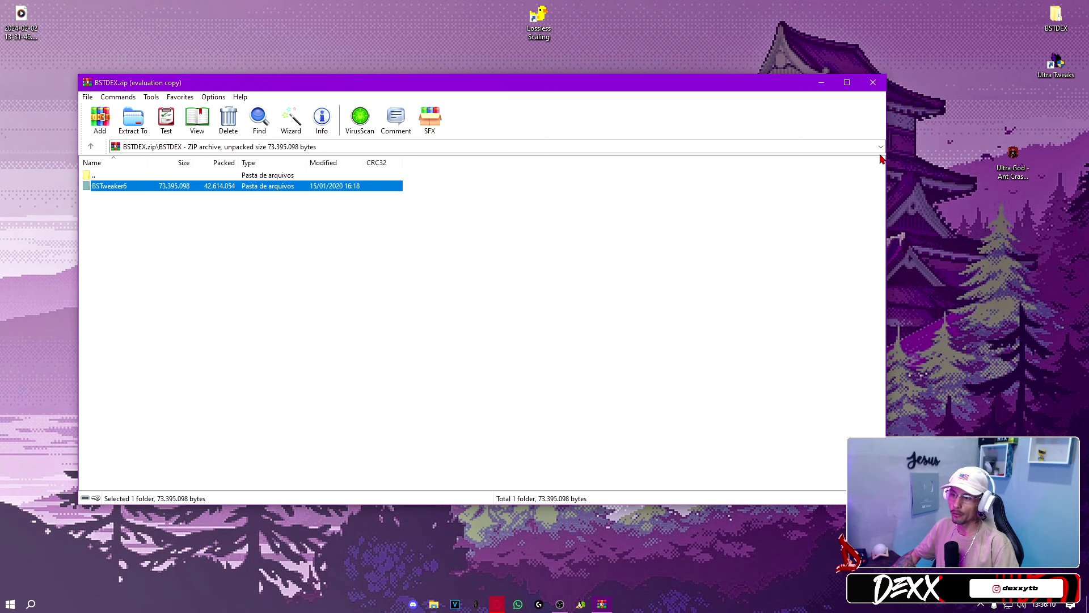
pyautogui.click(880, 78)
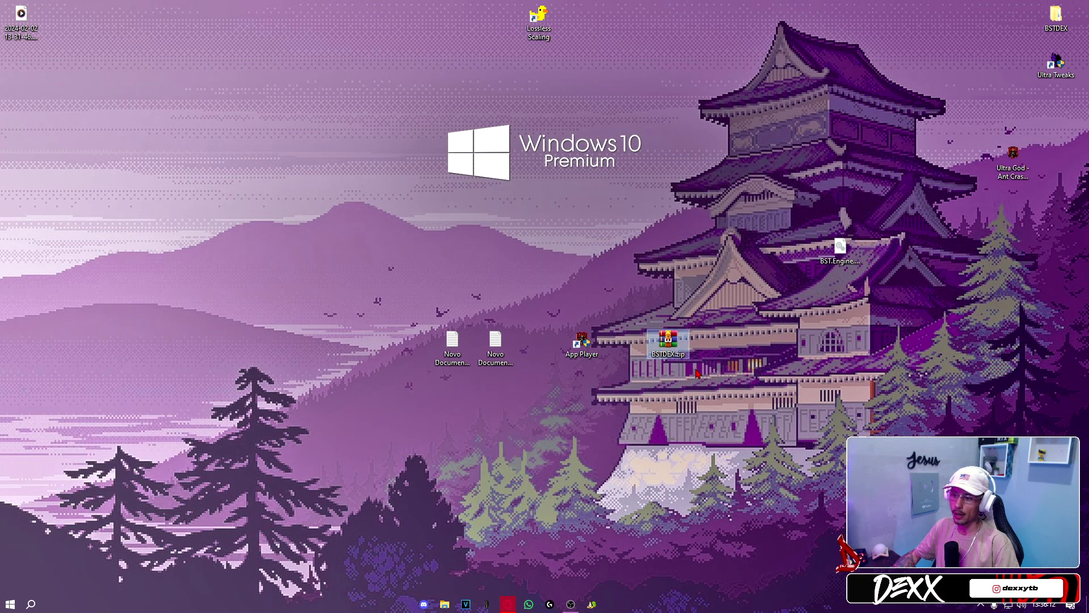
# Extract BSTDEX.zip into a BSTDEX folder, refresh the desktop, and place the folder beside the archive
pyautogui.rightClick(681, 345)
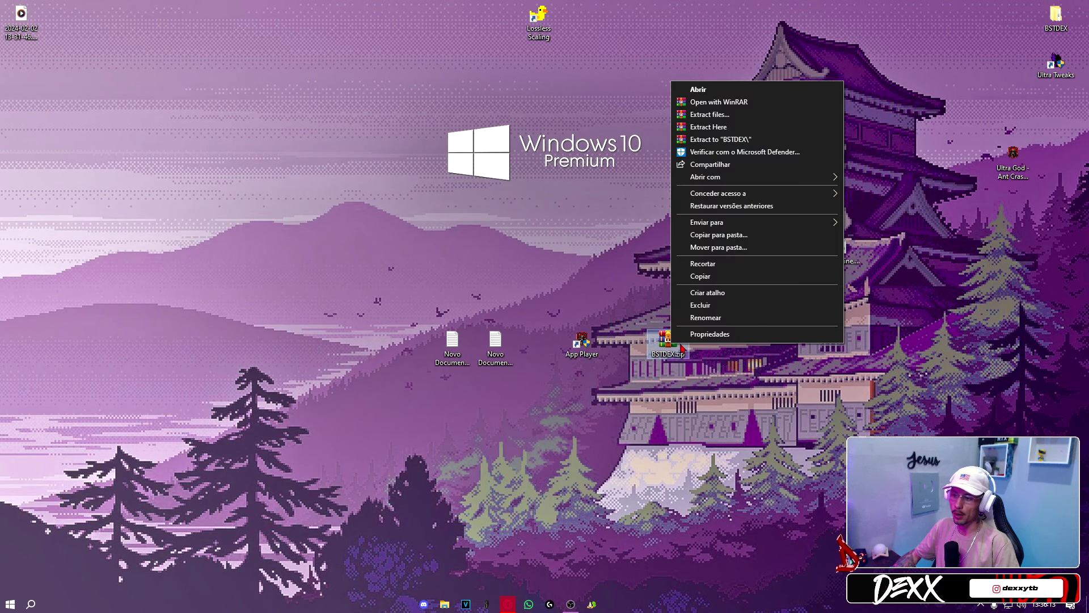
pyautogui.click(715, 141)
pyautogui.rightClick(72, 89)
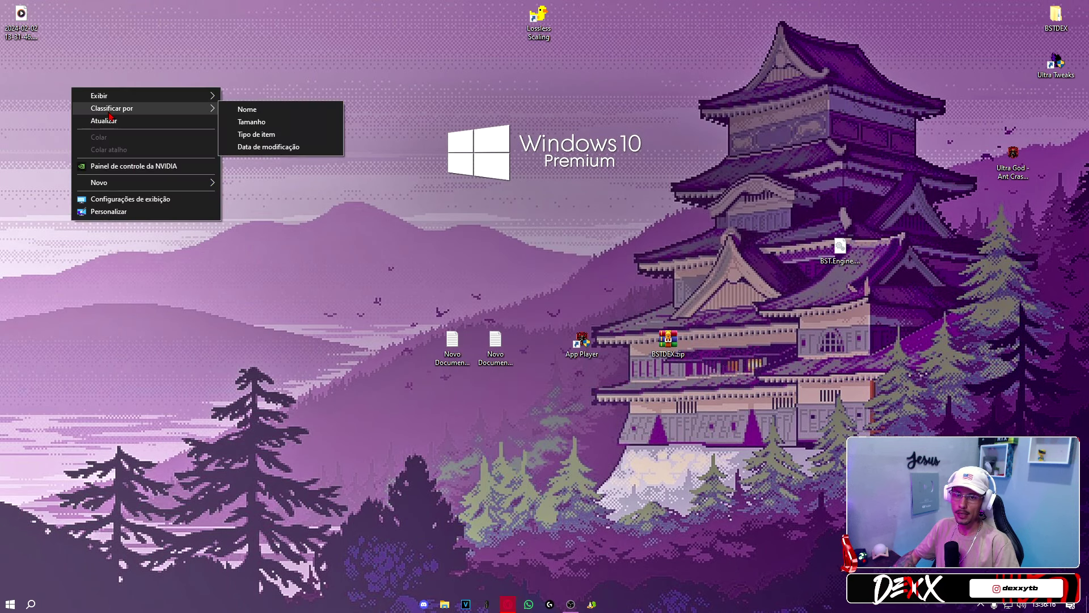
pyautogui.click(113, 121)
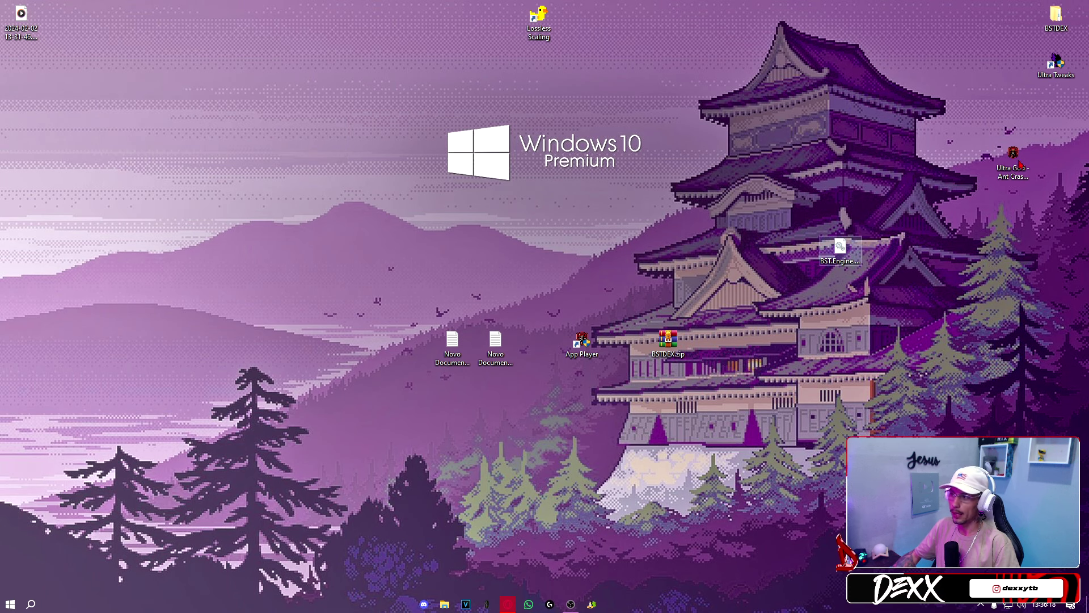
pyautogui.moveTo(1056, 17); pyautogui.dragTo(762, 369)
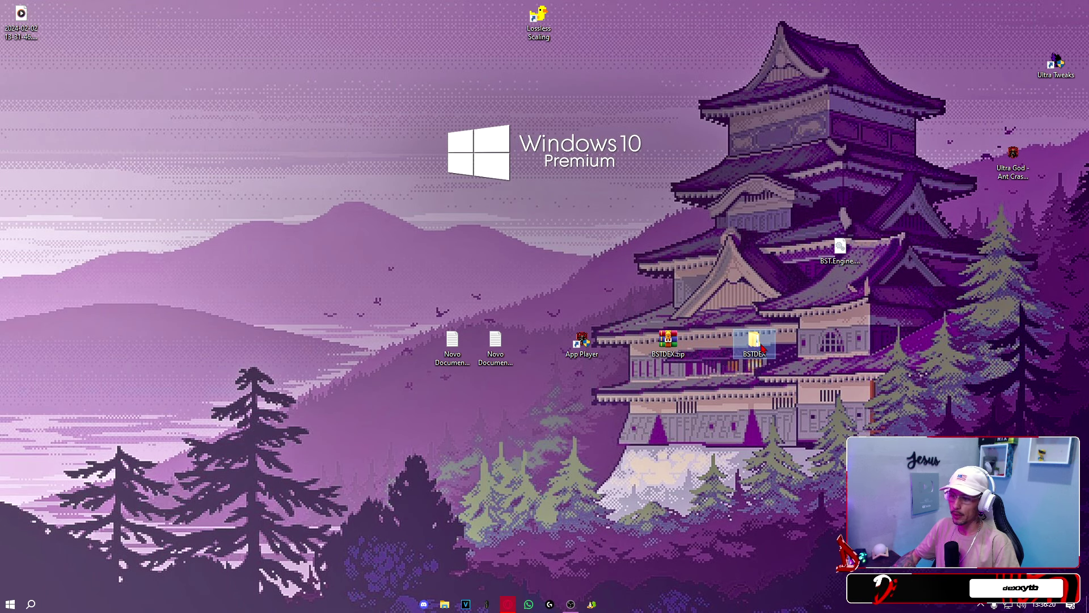
# Launch BlueStacksTweaker.exe from the BSTweaker6 folder inside BSTDEX and move its window toward the middle of the desktop
pyautogui.doubleClick(755, 343)
pyautogui.click(431, 207)
pyautogui.doubleClick(431, 206)
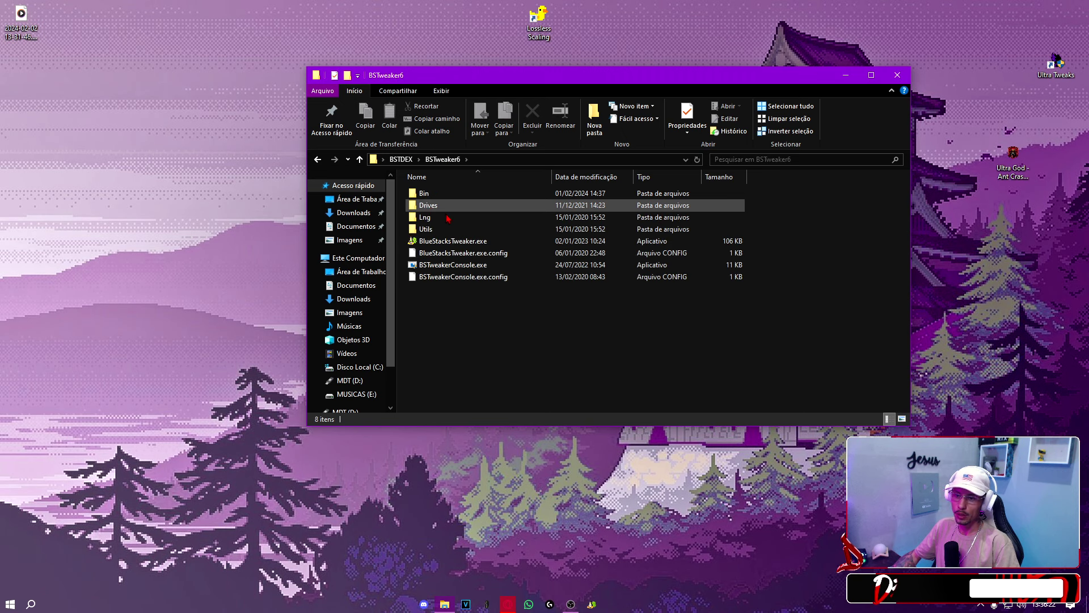
pyautogui.click(462, 241)
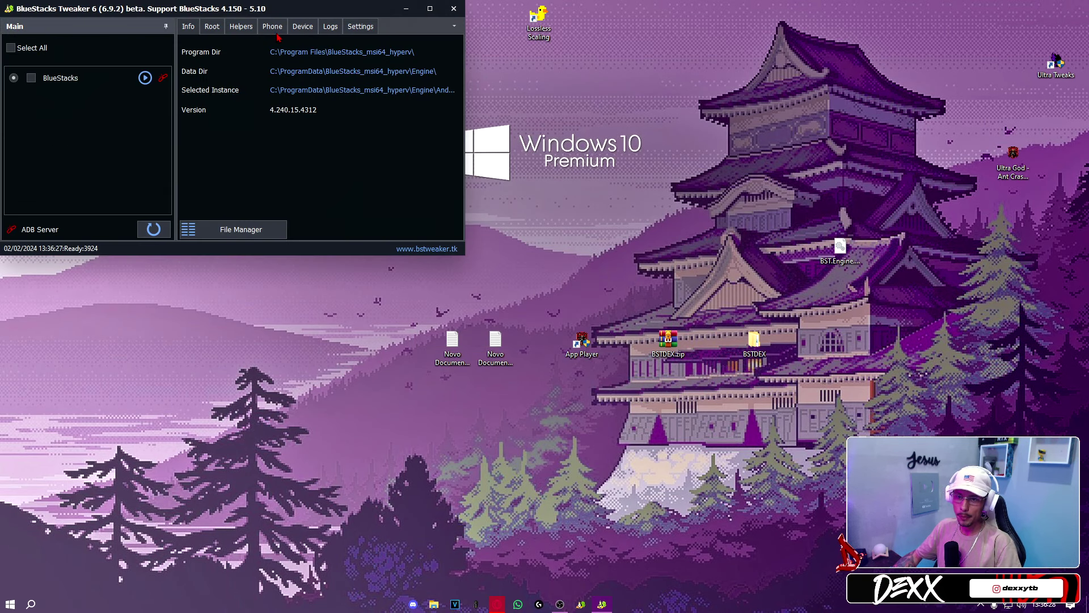
pyautogui.moveTo(280, 9); pyautogui.dragTo(748, 293)
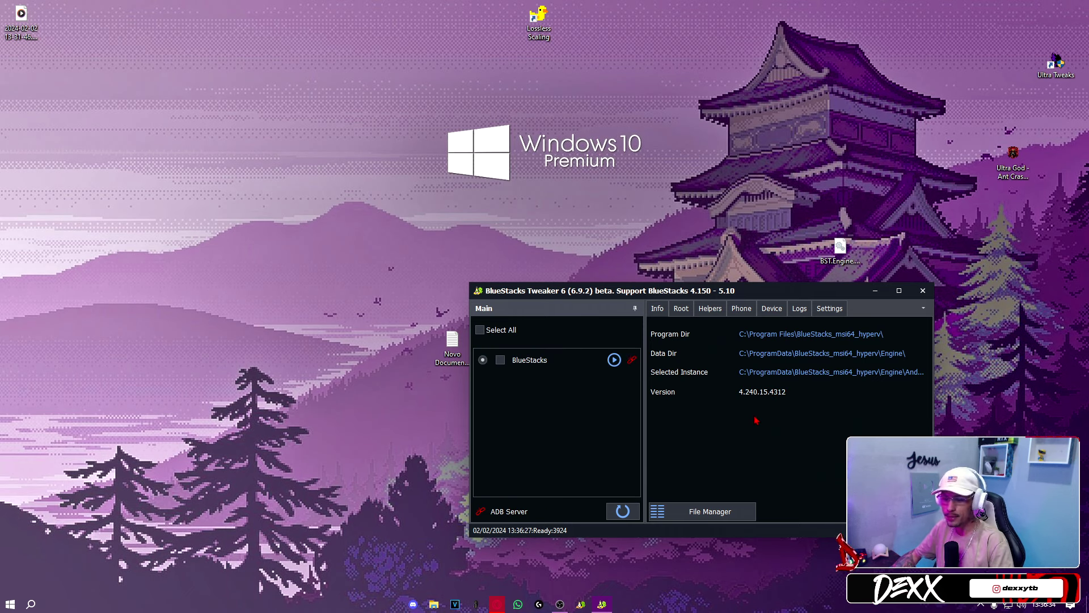
# Set the emulator type in BlueStacks Tweaker's settings to BlueStacks 4 64-bit (Hyper-V)
pyautogui.click(835, 310)
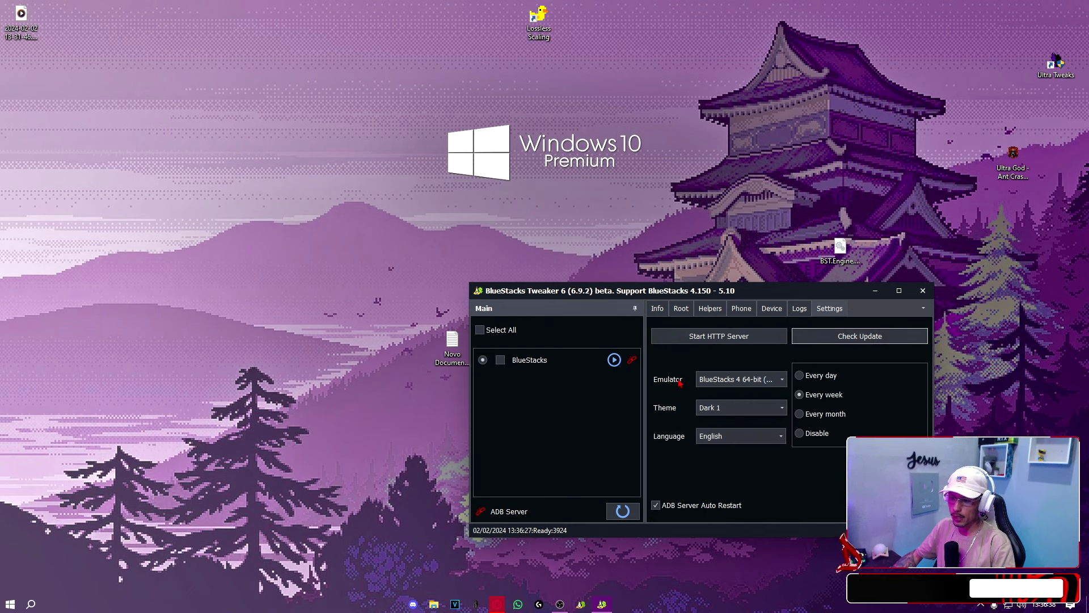
pyautogui.click(776, 381)
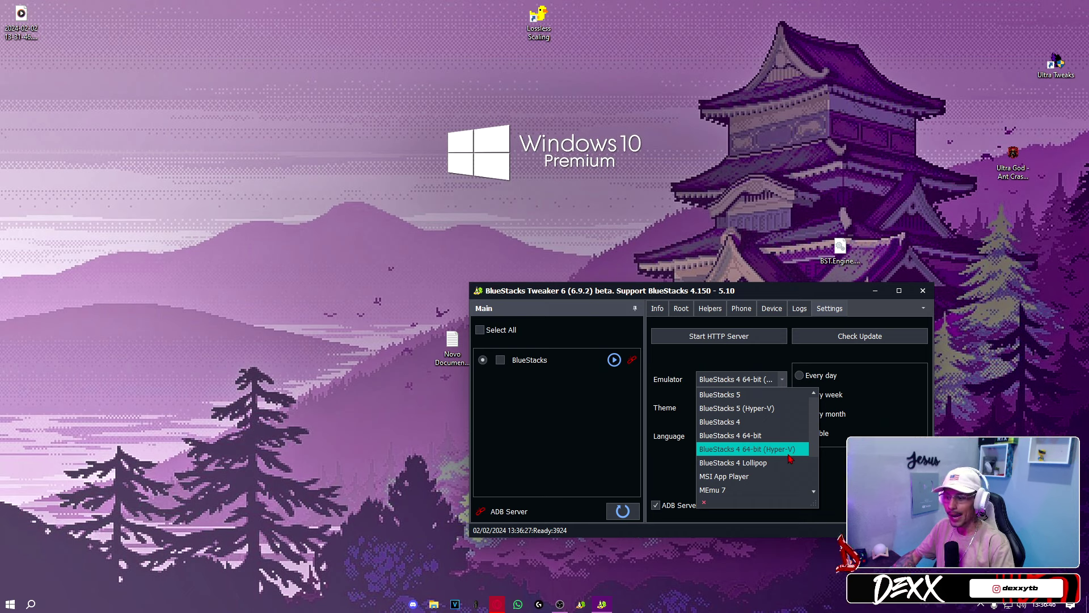
pyautogui.click(793, 453)
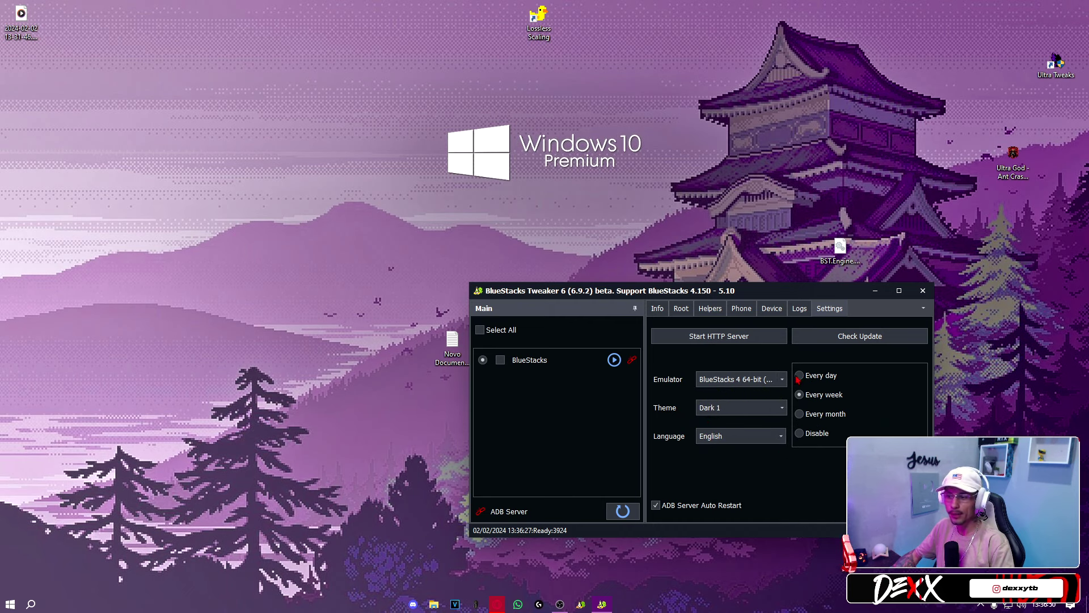
pyautogui.click(754, 381)
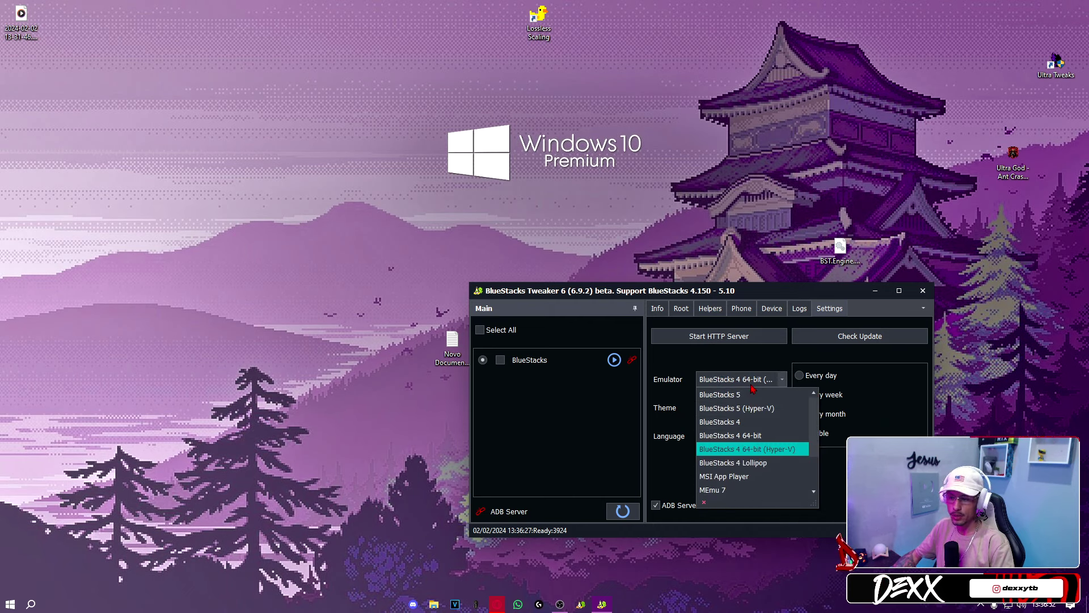
pyautogui.click(754, 448)
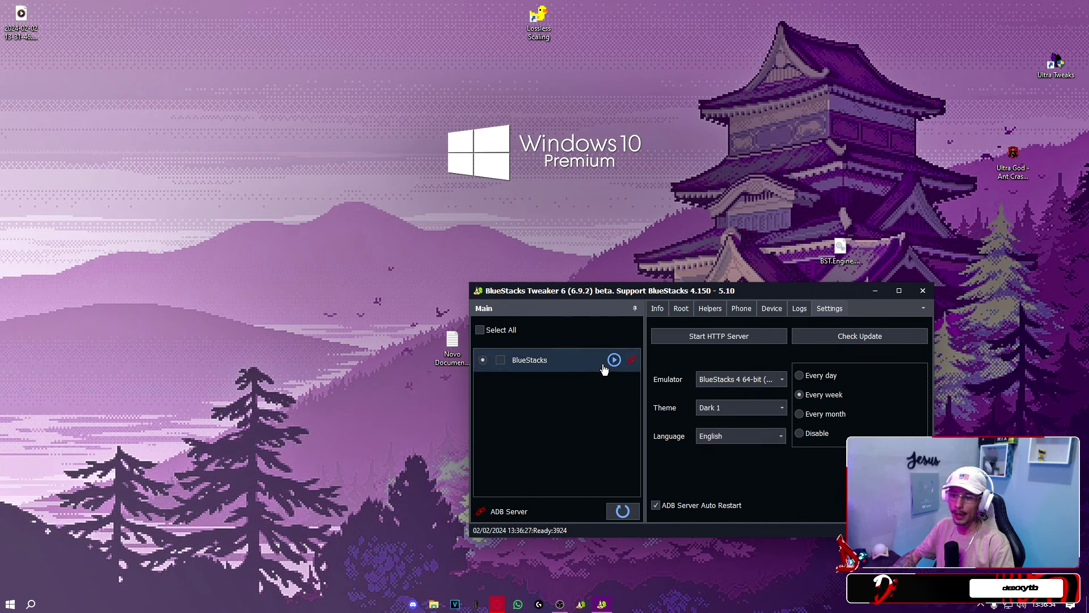